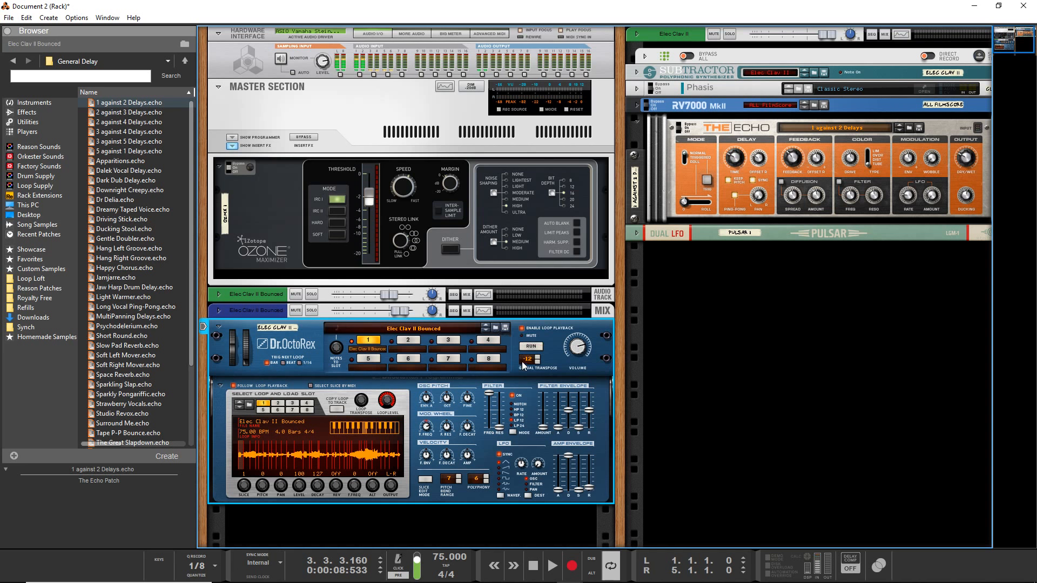
- Compare the Dr. OctoRex loop by playing it at a global transpose of 0 and again at -12
left_click_drag(529, 362, 535, 341)
left_click_drag(547, 298, 550, 288)
left_click(530, 347)
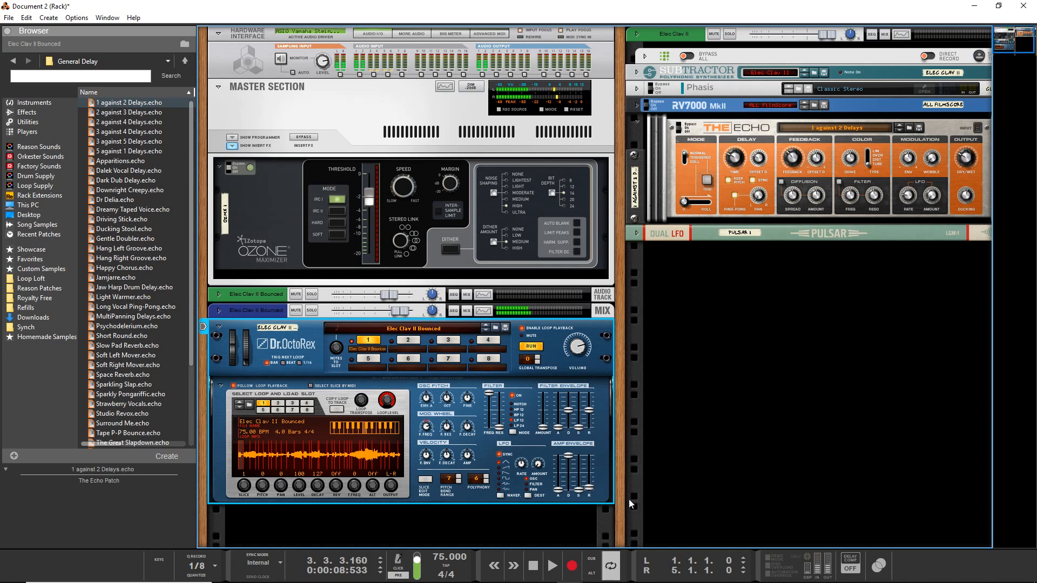
left_click(534, 347)
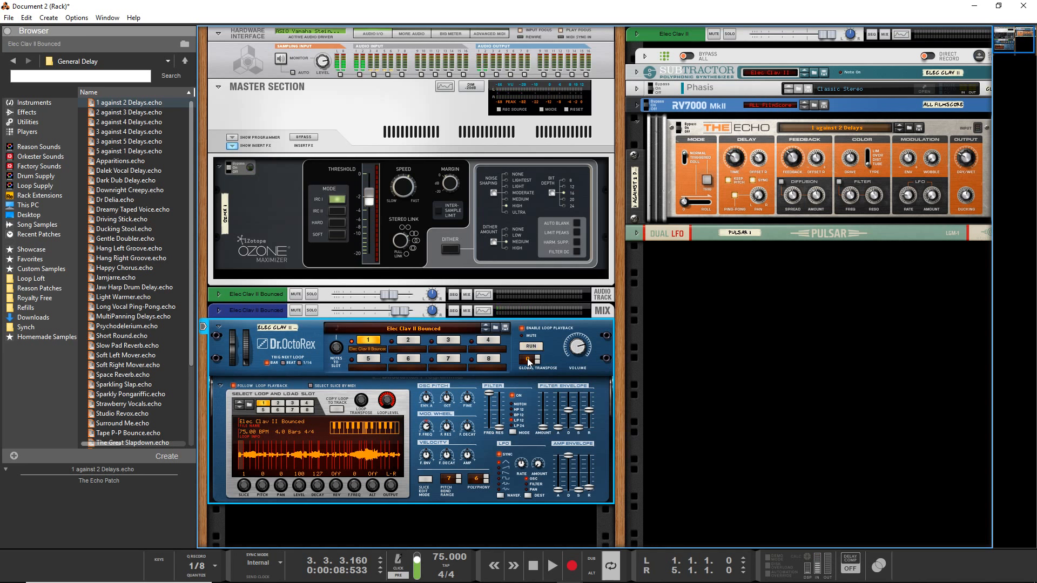
left_click_drag(528, 362, 528, 389)
left_click(531, 346)
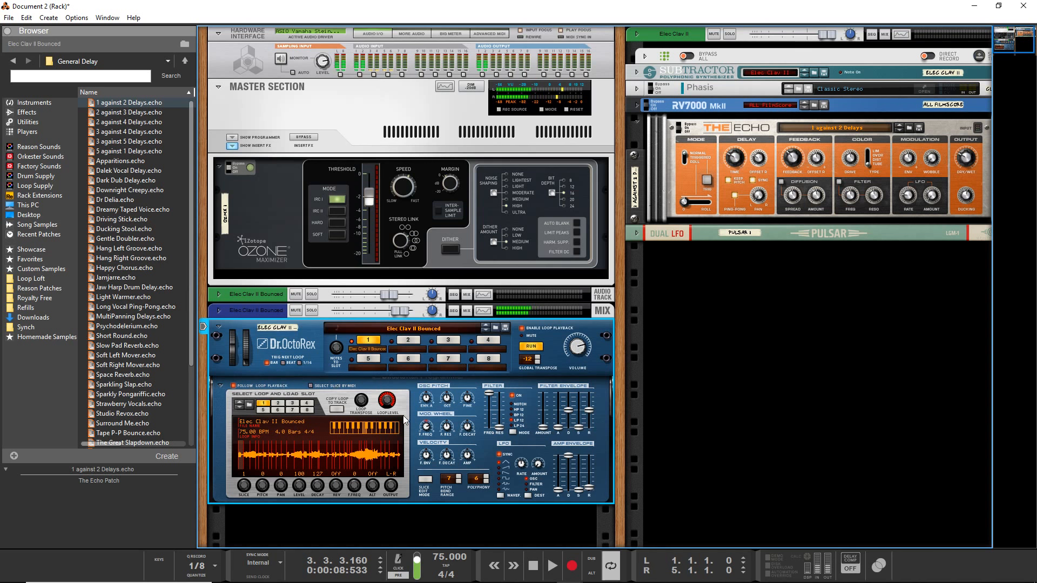
- Inspect the rear of the rack around the Dr. OctoRex outputs during a short playback, and return to the front view
key("Tab")
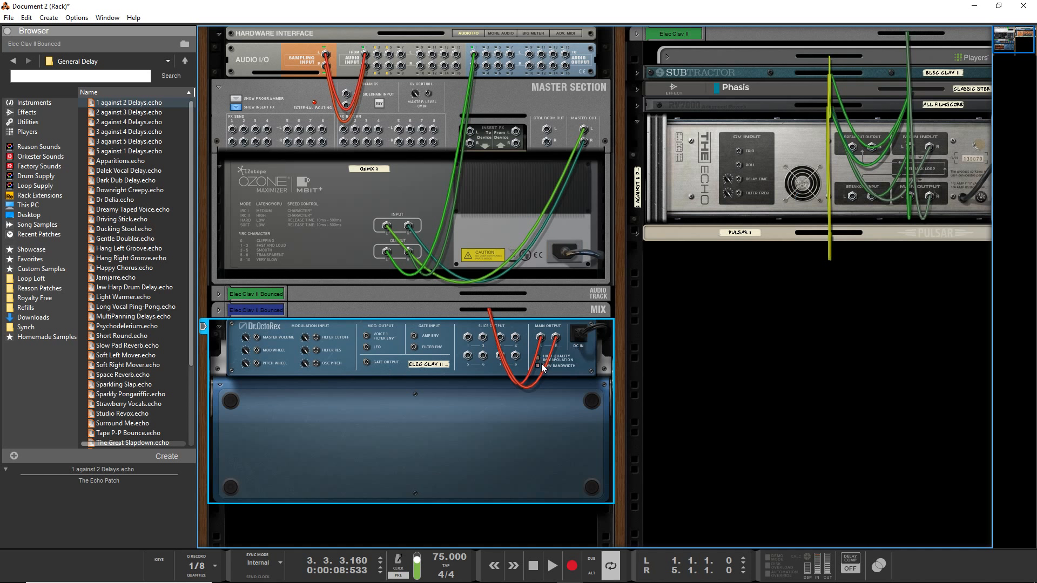
key("space")
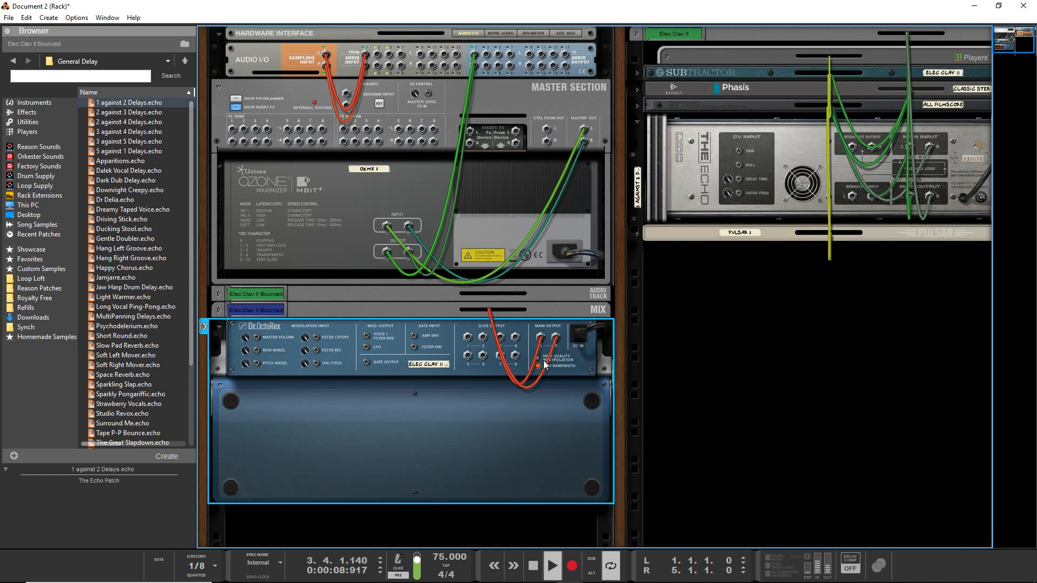
key("space")
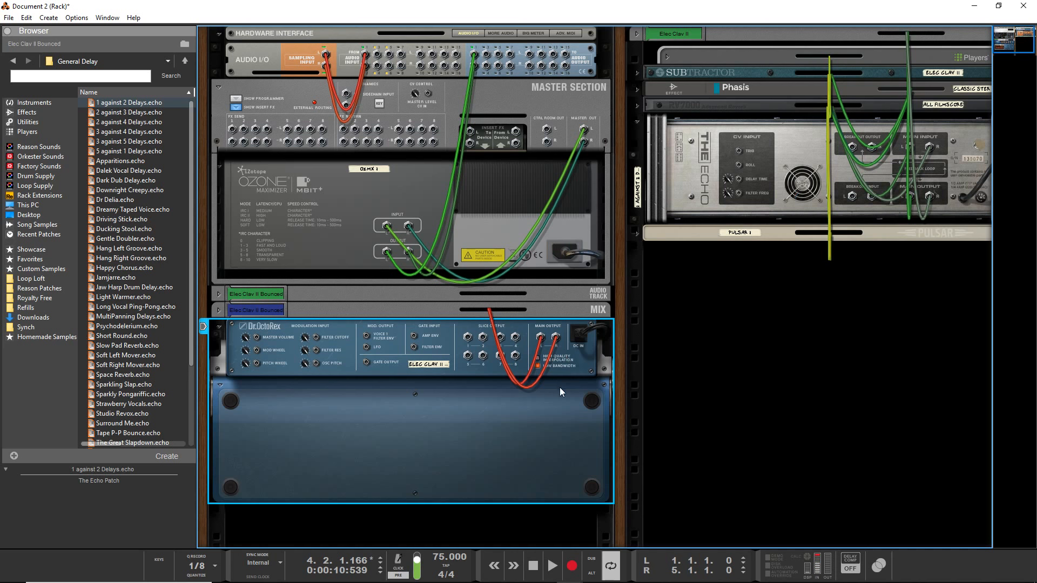
key("Tab")
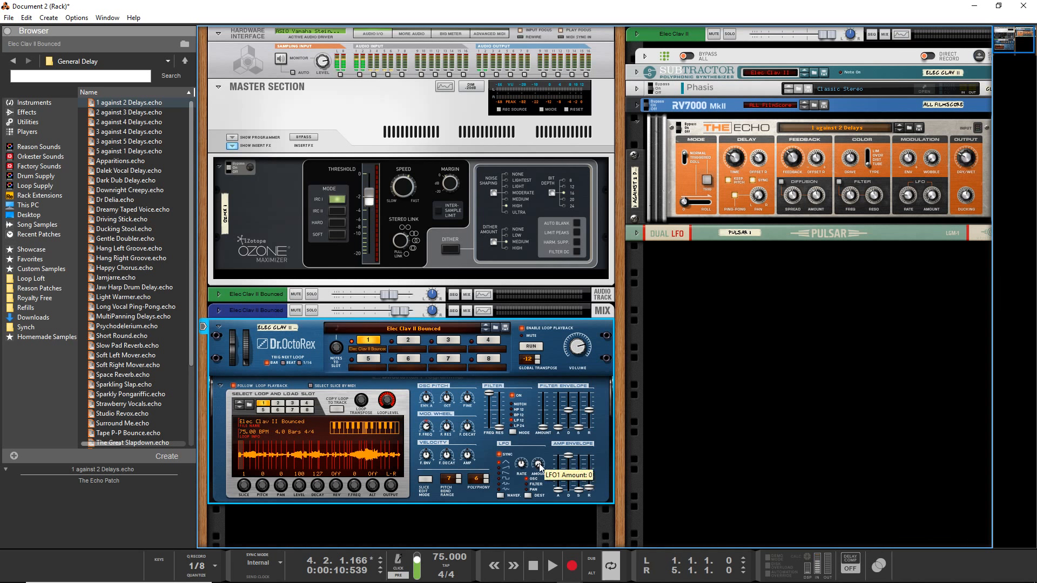
- Run the Dr. OctoRex loop and adjust the LFO amount and LFO rate while it plays
scroll(539, 464, "down", 4)
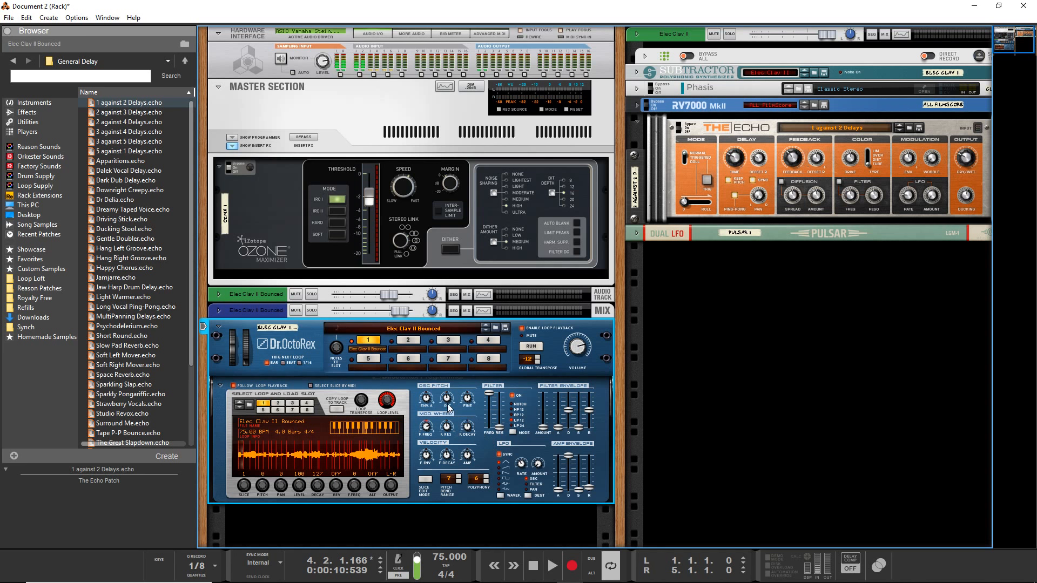
left_click(532, 347)
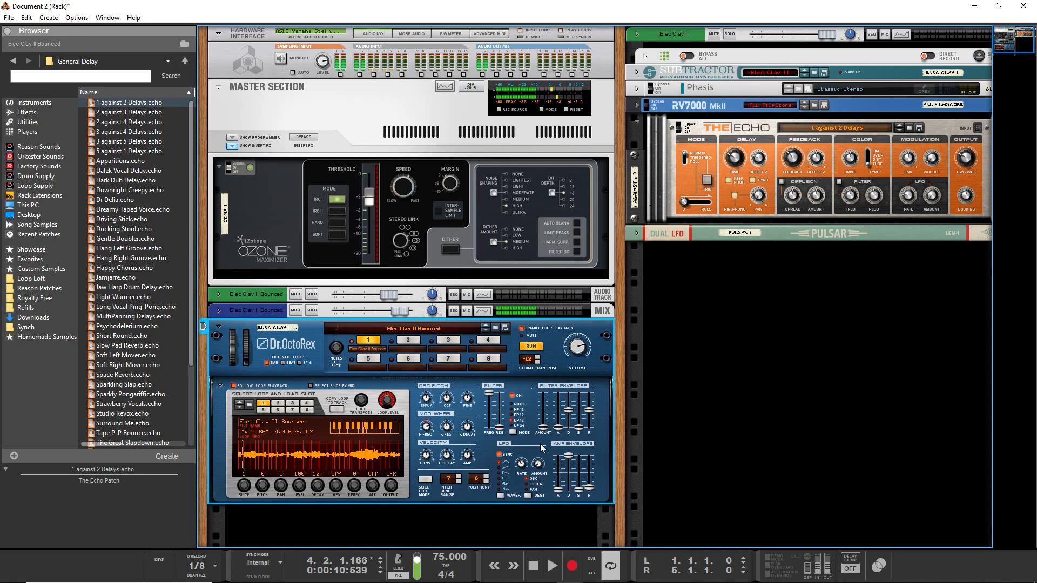
mouse_move(538, 463)
left_click_drag(538, 466, 539, 462)
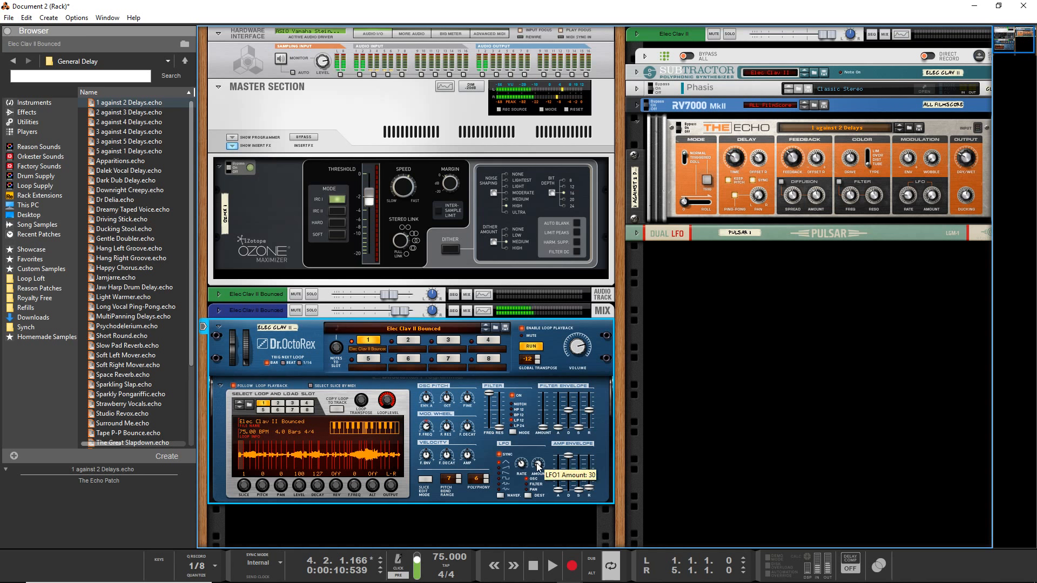
left_click_drag(537, 465, 537, 469)
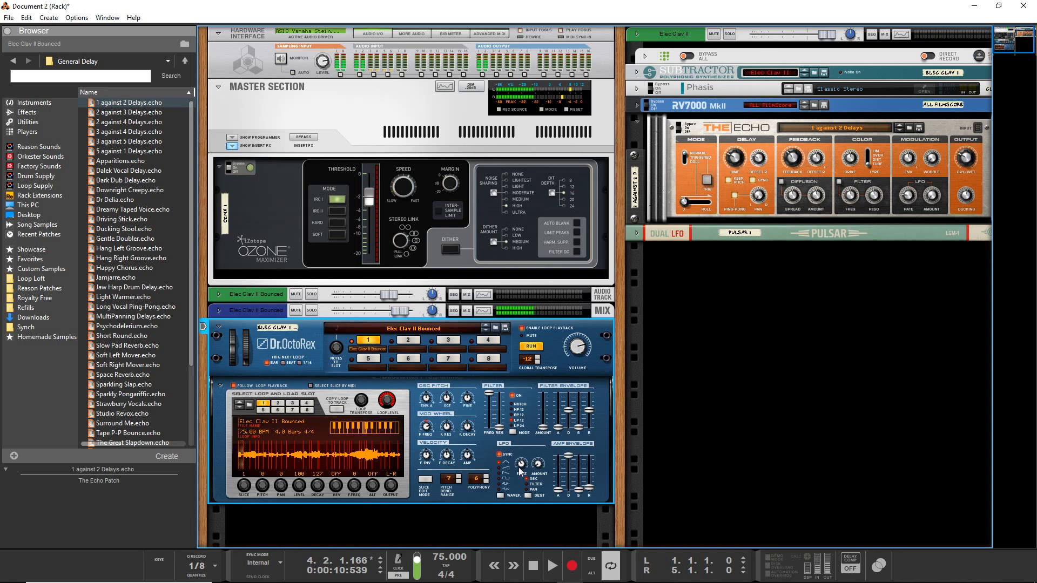
left_click_drag(523, 466, 522, 467)
- Shape the amp envelope's attack, sustain and release, and lower the filter frequency while raising the resonance
left_click_drag(579, 495, 578, 470)
left_click_drag(590, 486, 559, 471)
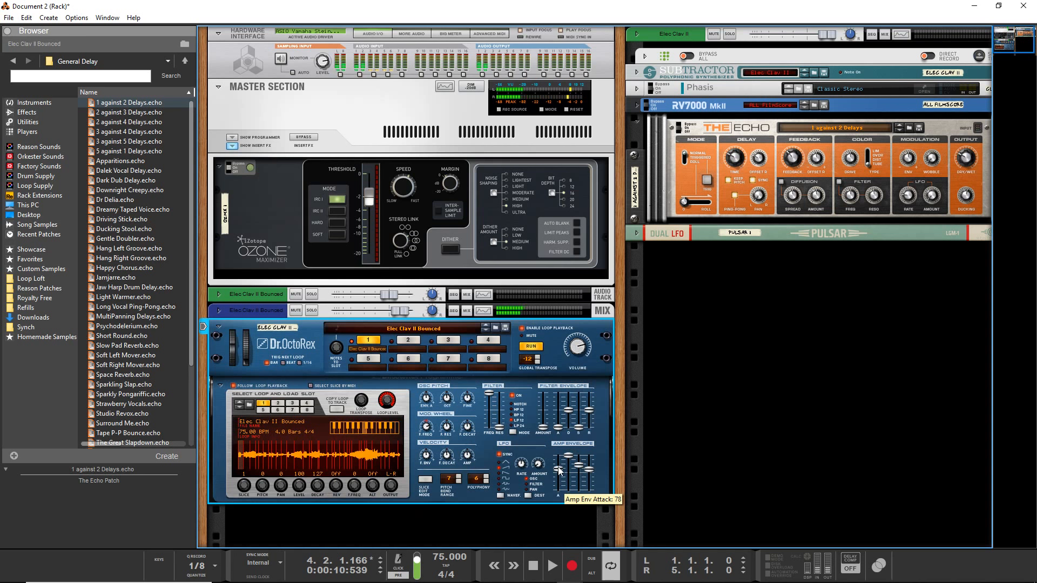
left_click_drag(559, 468, 558, 475)
mouse_move(588, 461)
left_mouse_down()
mouse_move(592, 445)
mouse_move(578, 450)
left_mouse_up()
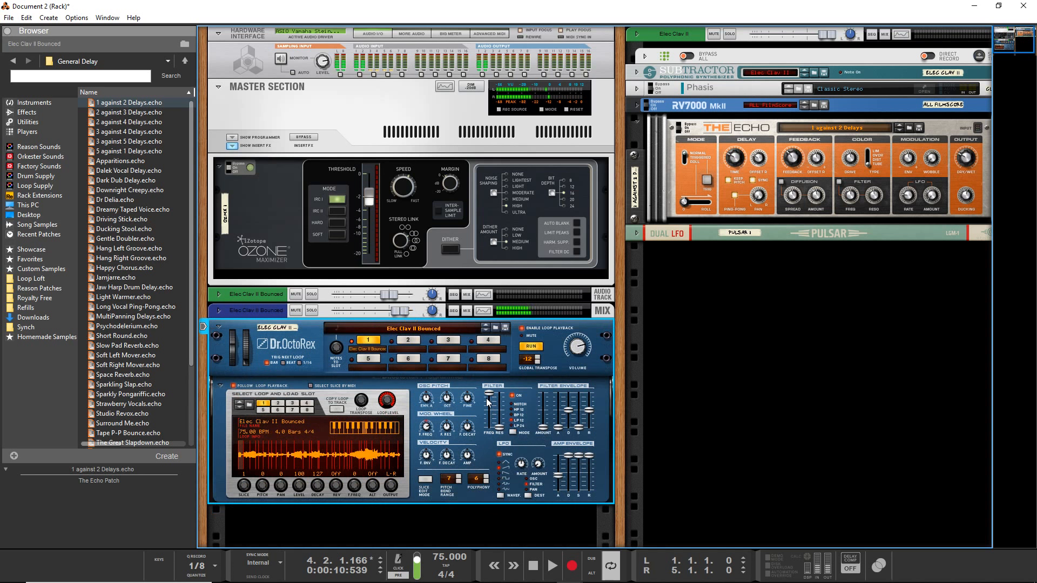
mouse_move(489, 403)
left_mouse_down()
mouse_move(501, 421)
mouse_move(501, 404)
left_mouse_up()
left_click_drag(558, 476, 580, 480)
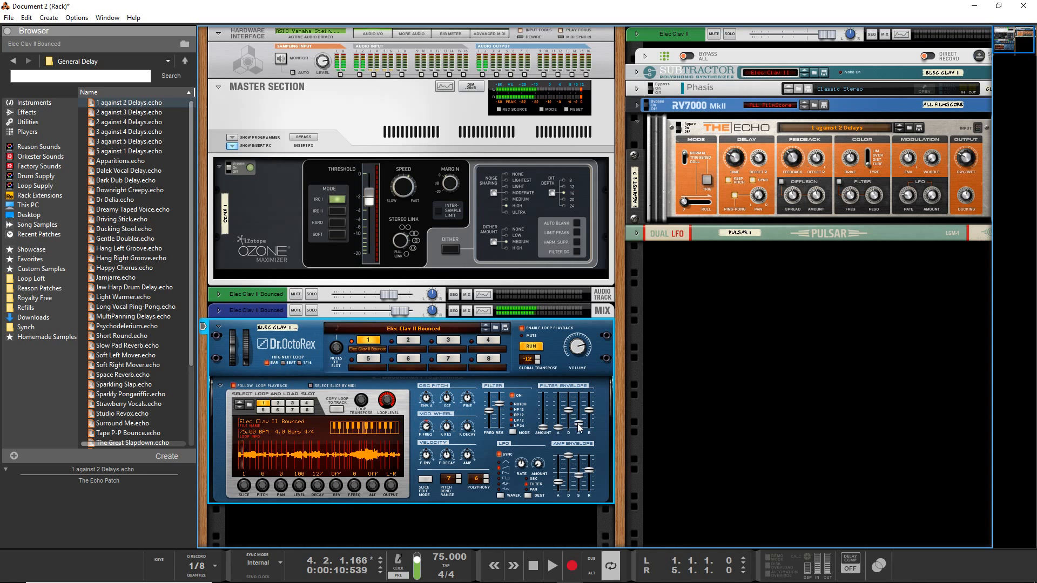
- Set the filter envelope attack to 66 and bring its sustain and envelope amount down to the minimum
left_click_drag(580, 426, 578, 421)
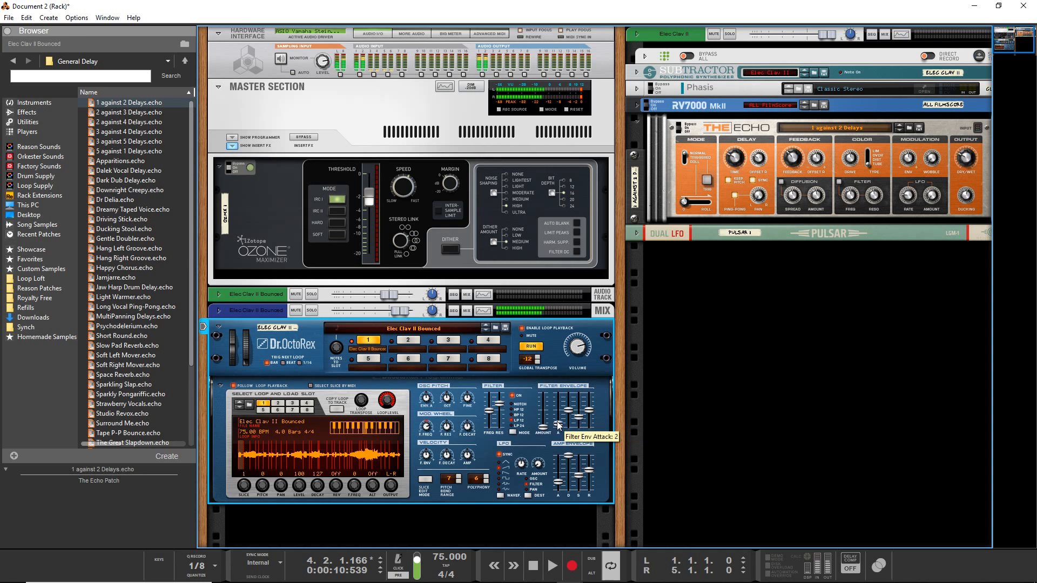
left_click_drag(544, 426, 544, 425)
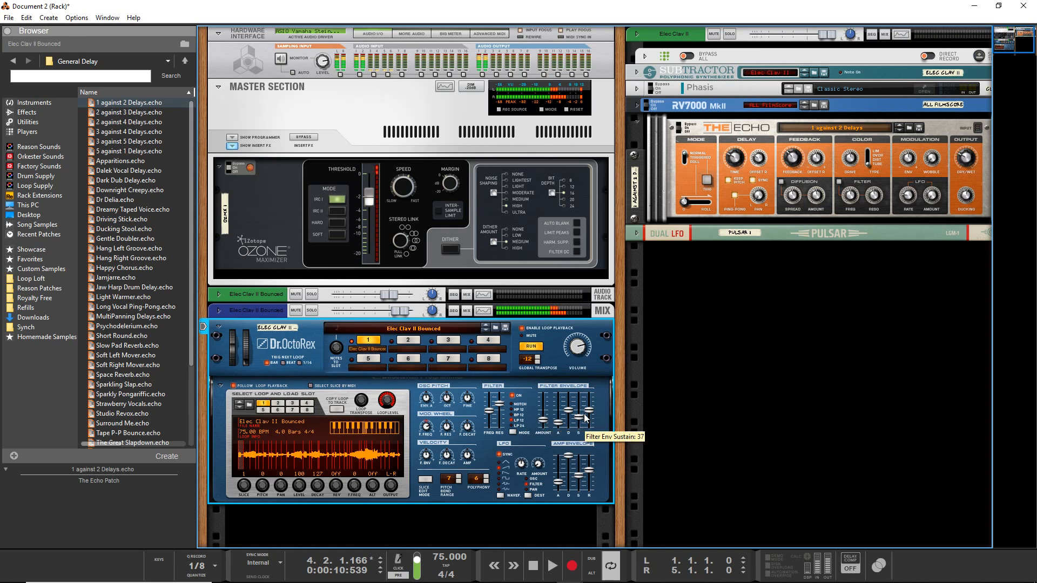
left_click_drag(579, 416, 578, 441)
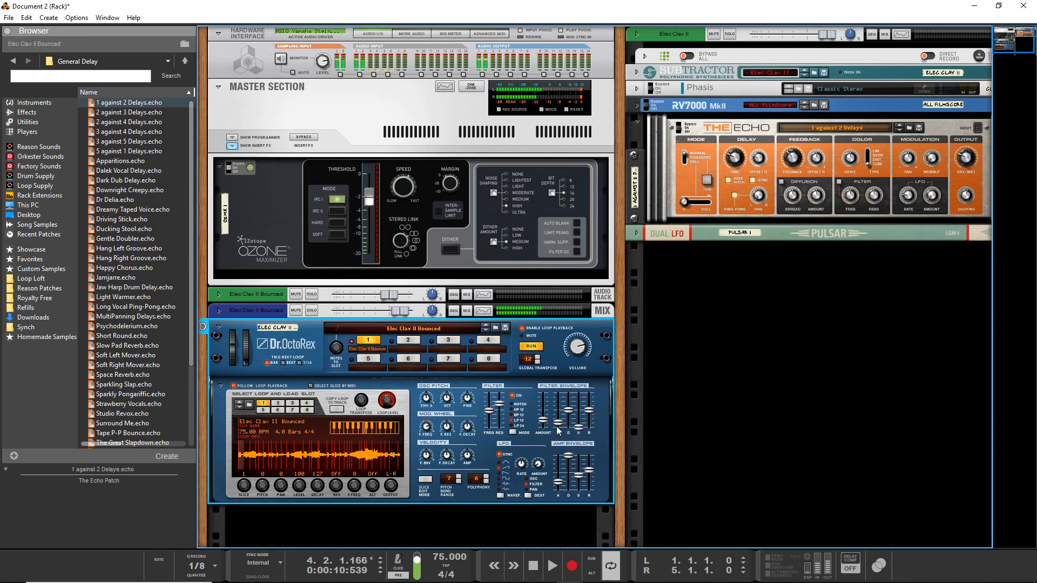
left_click_drag(557, 428, 558, 416)
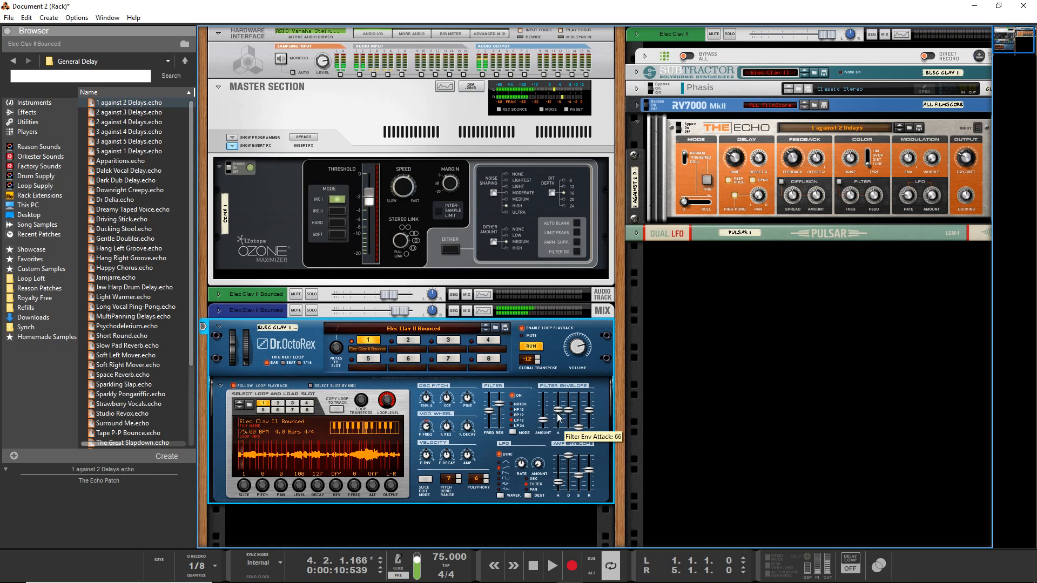
left_click_drag(544, 420, 546, 431)
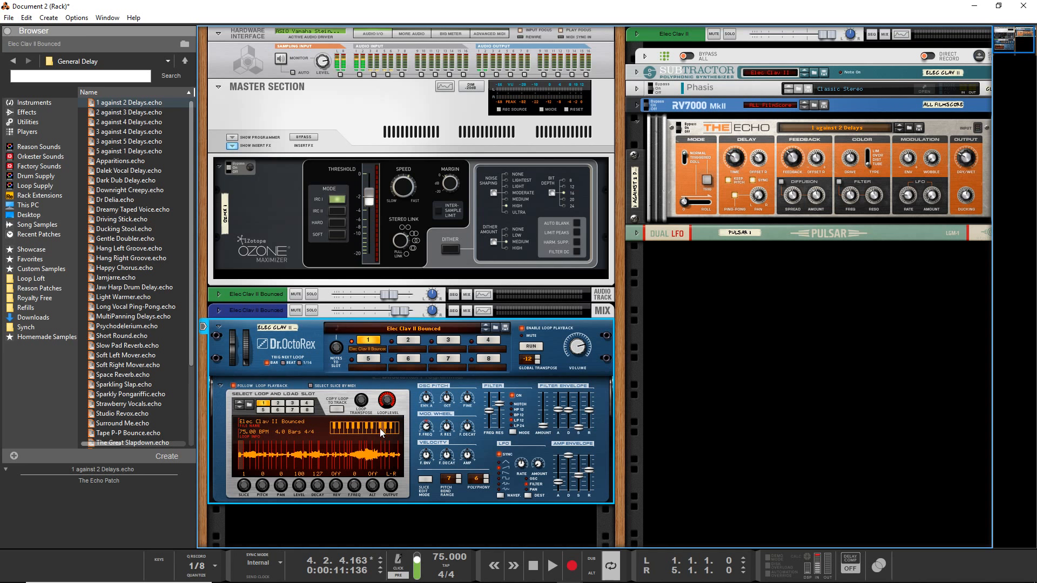
- Unfold the Elec Clav II Bounced mix channel, show its insert effects and add a Kramer Tape Stereo effect
left_click(219, 311)
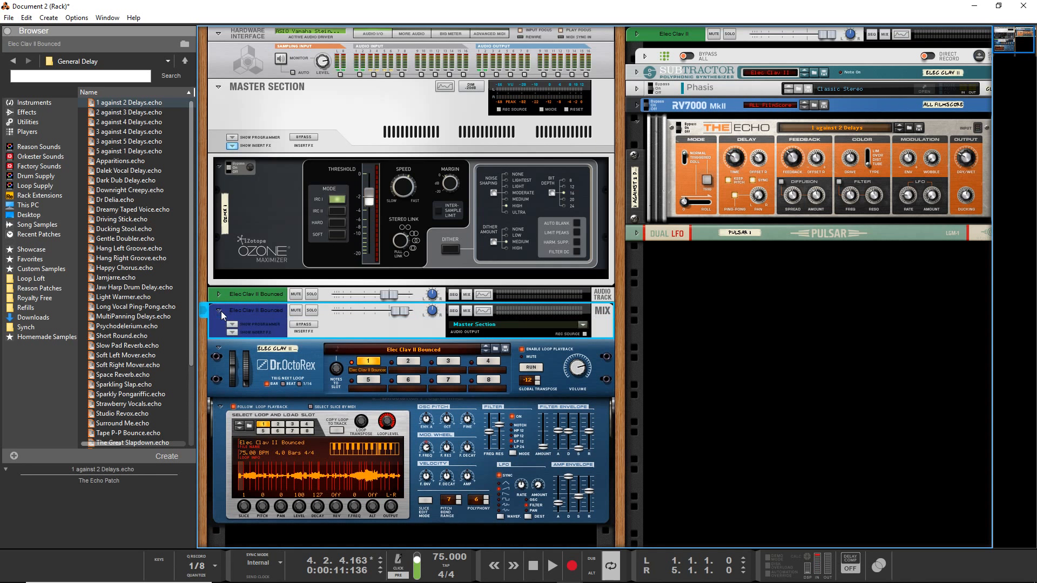
left_click(231, 335)
right_click(230, 336)
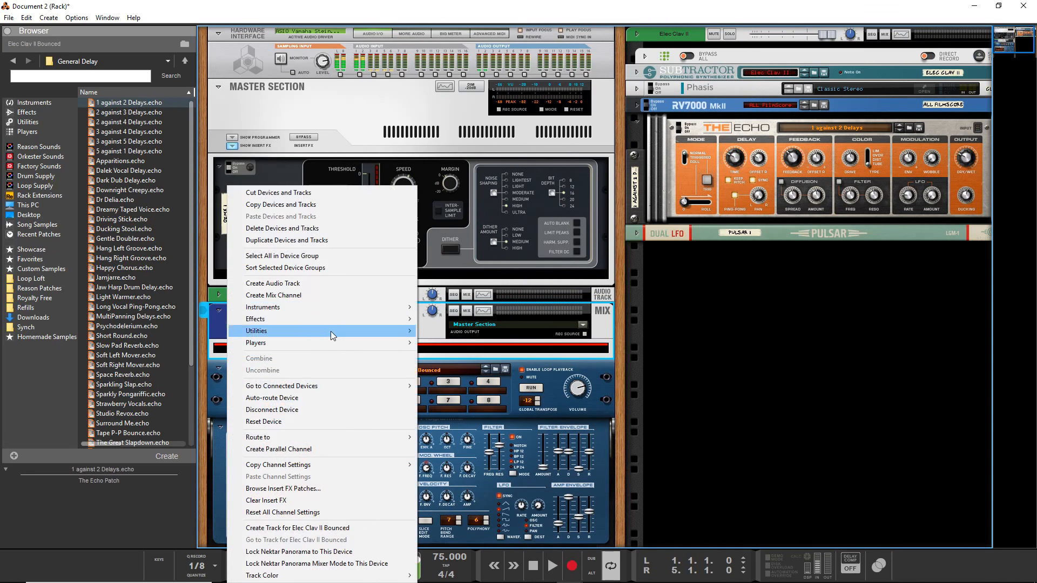
mouse_move(332, 319)
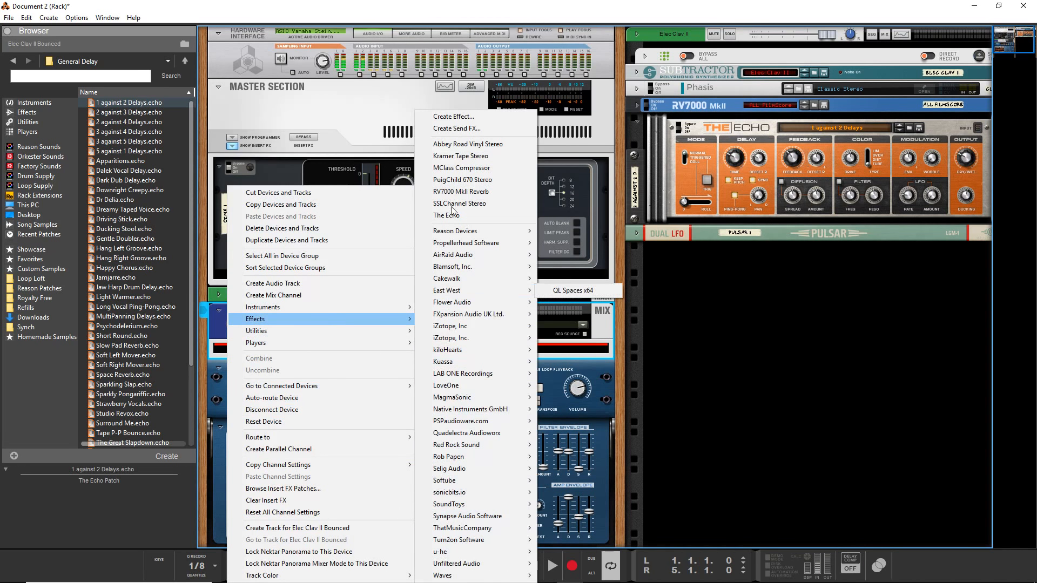
left_click(467, 156)
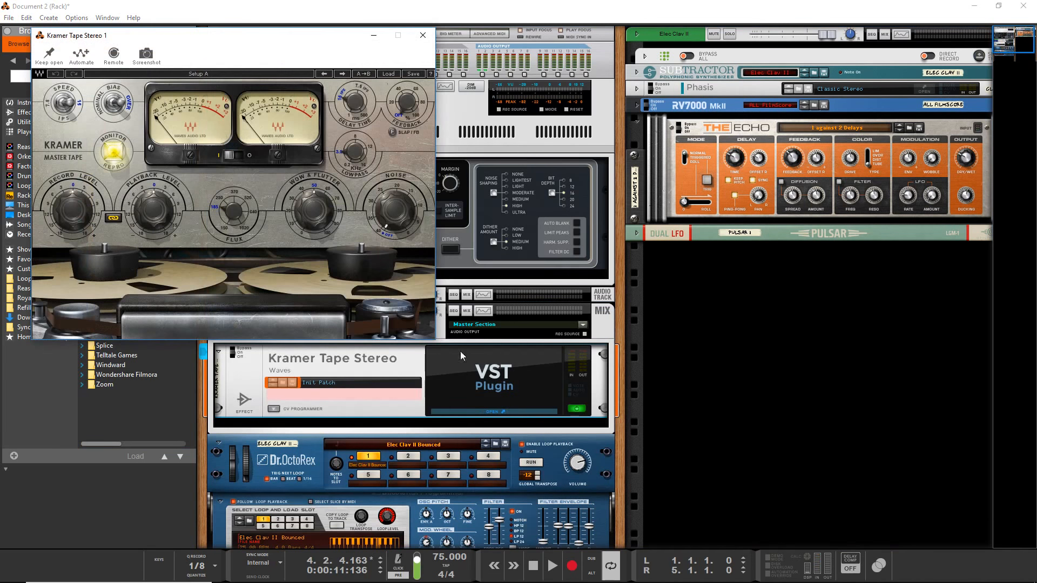
- Load the Mastering Crunchy factory preset into Kramer Tape Stereo
left_click(389, 73)
mouse_move(424, 193)
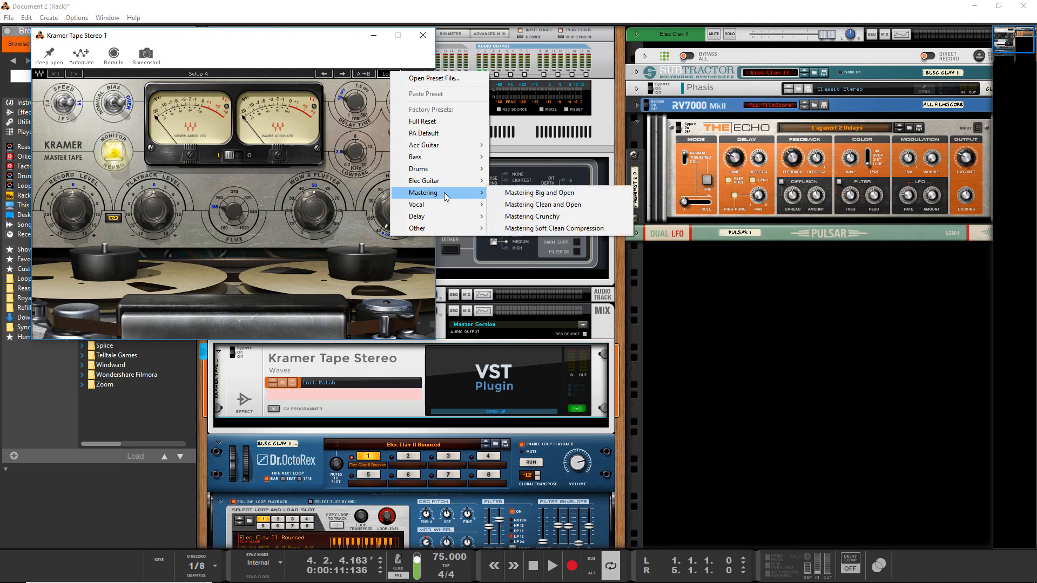
left_click(581, 217)
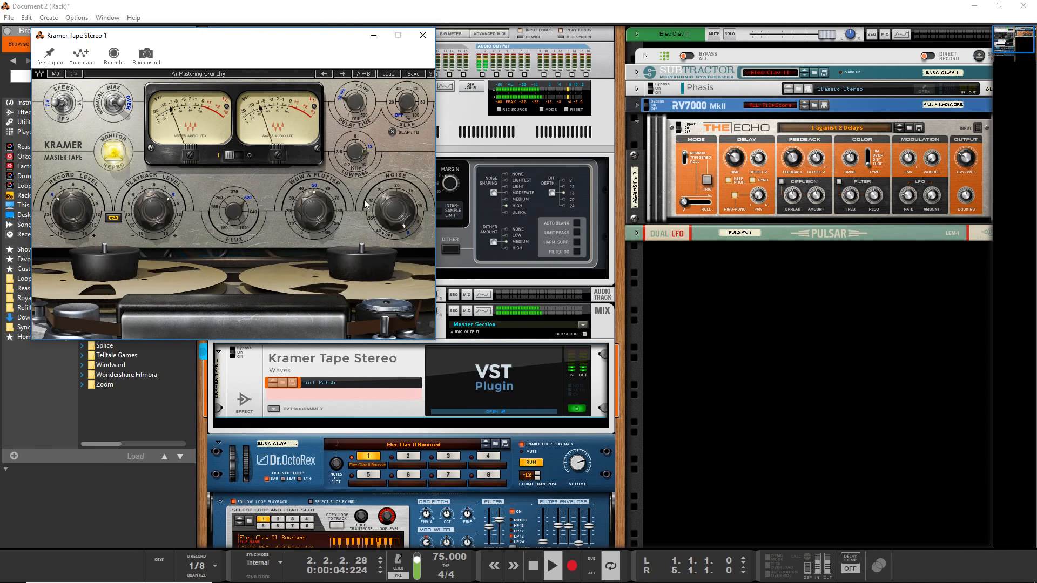
- Set the tape effect's noise to -1.0 and wow and flutter to 44.2, and adjust its feedback amount
left_click_drag(396, 206, 396, 199)
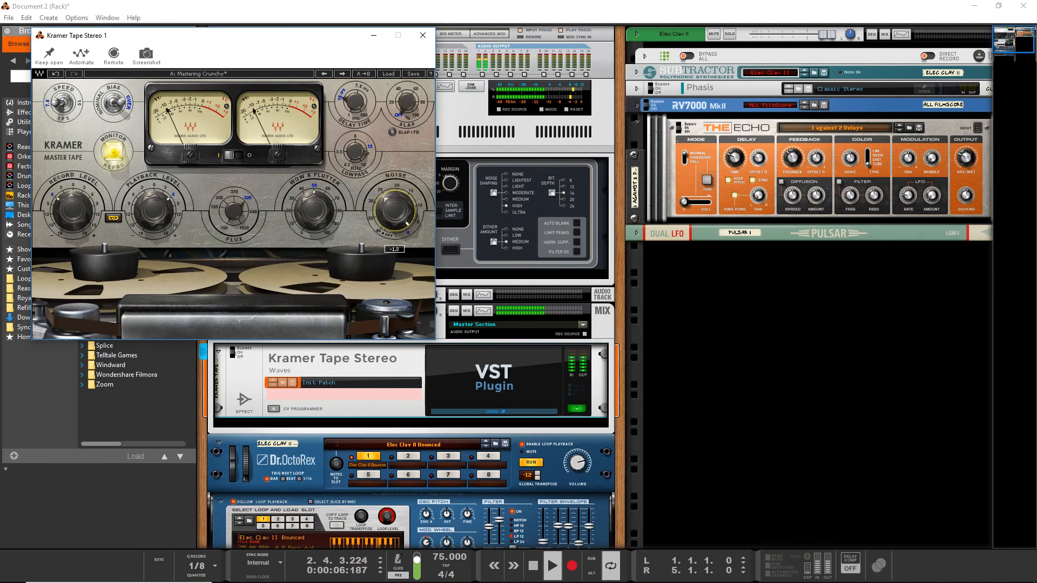
left_click_drag(313, 208, 313, 214)
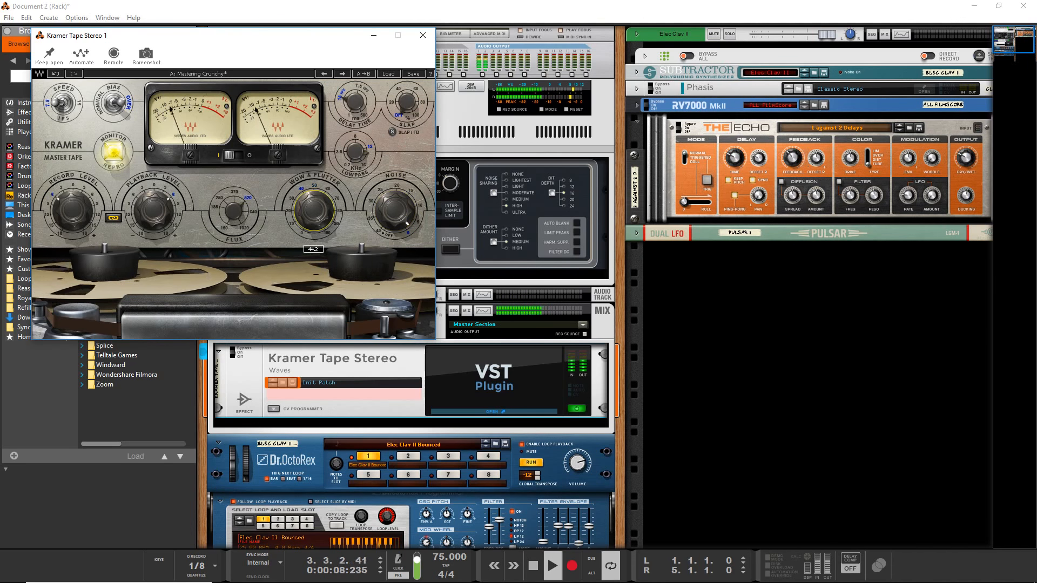
left_click_drag(406, 102, 406, 87)
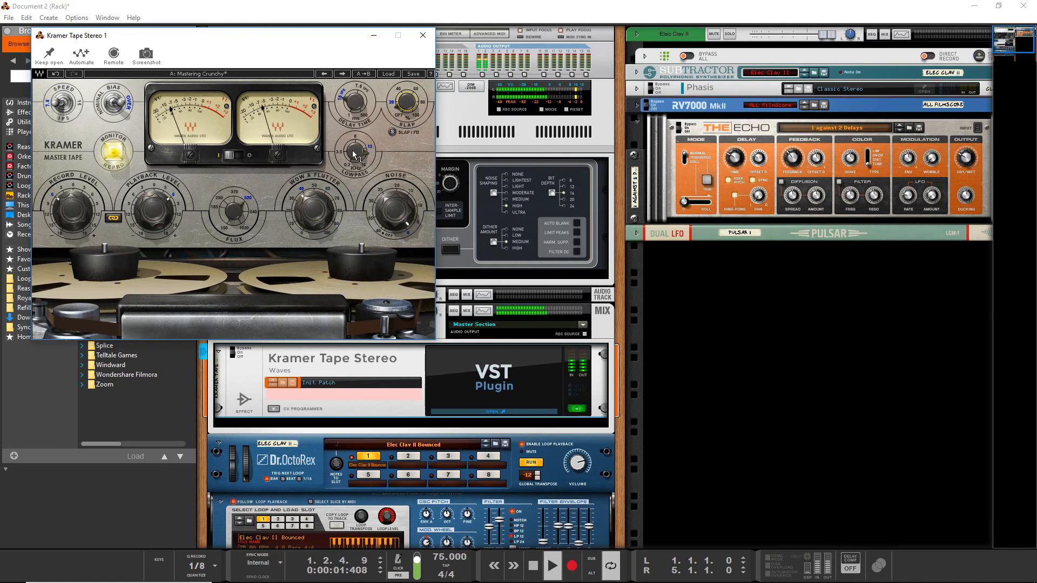
- Unlink the record and playback levels, set the playback level to 3.6 and switch the bias to nominal
left_click(115, 217)
left_click_drag(155, 212, 154, 225)
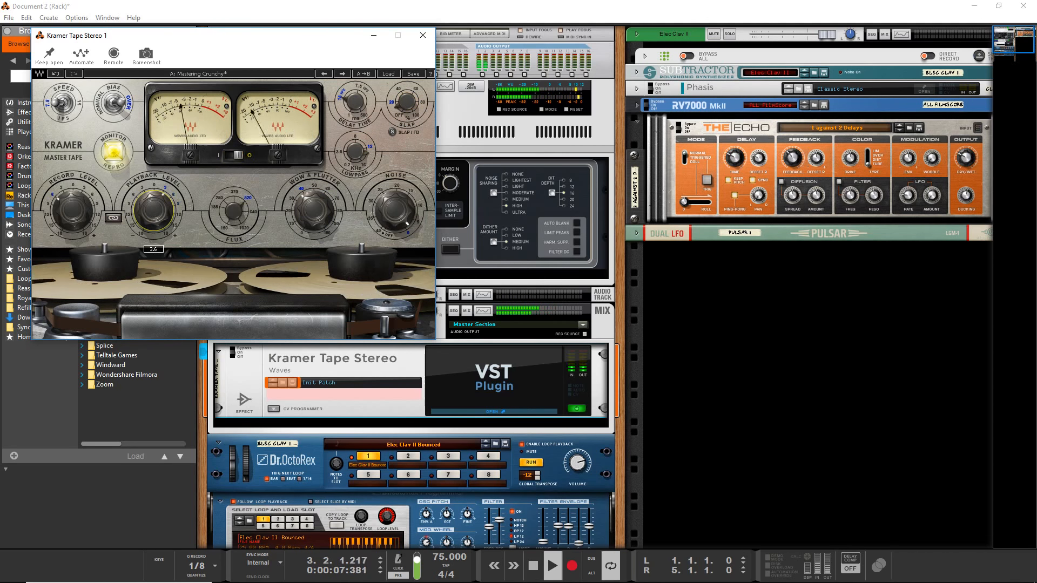
left_click(105, 104)
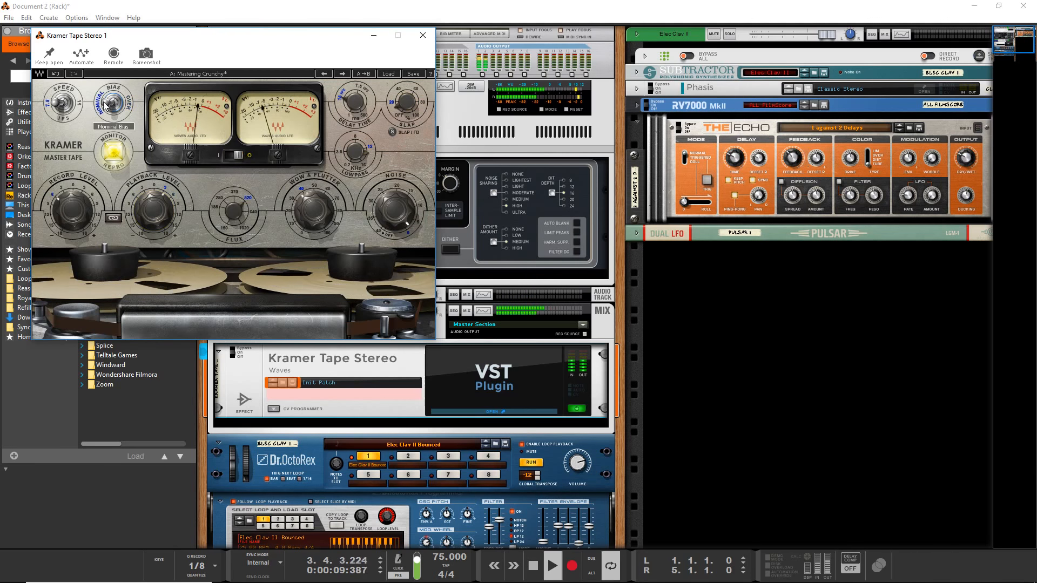
- Recheck the Kramer Tape Stereo editor, and return to the Dr. OctoRex to lower its amp envelope attack
left_click(432, 41)
scroll(402, 357, "down", 3)
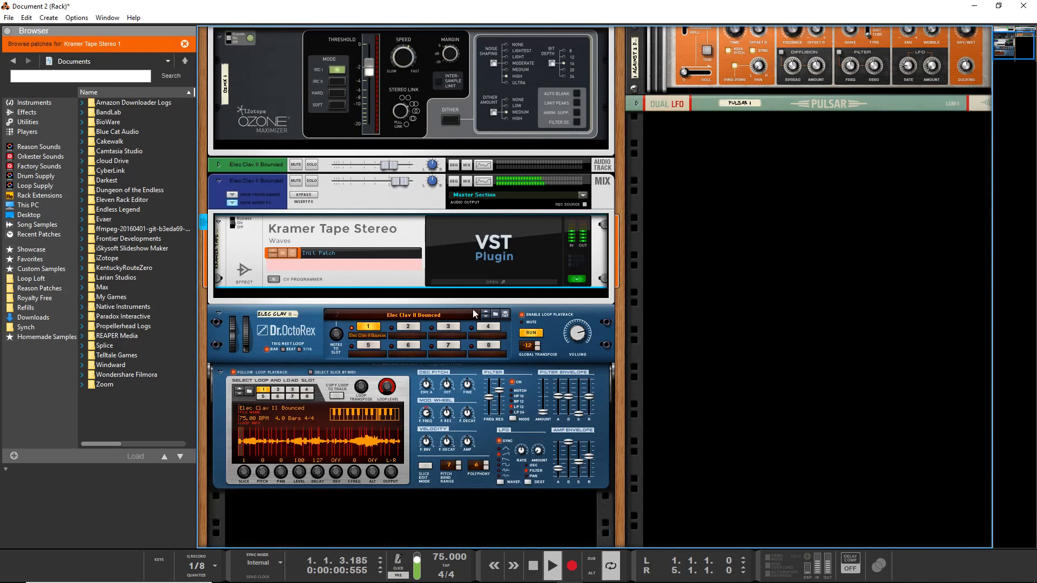
left_click(485, 281)
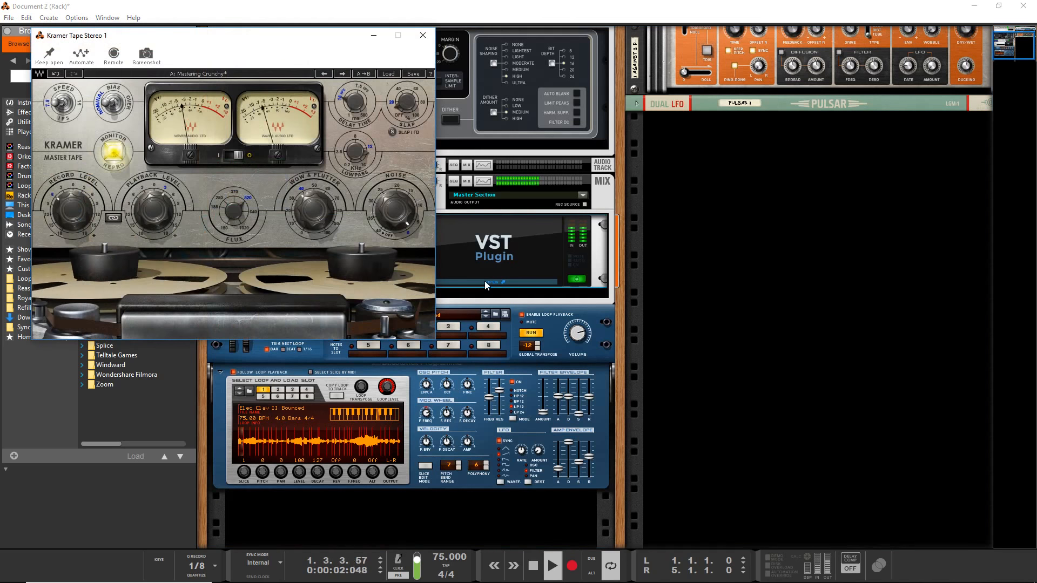
left_click(559, 470)
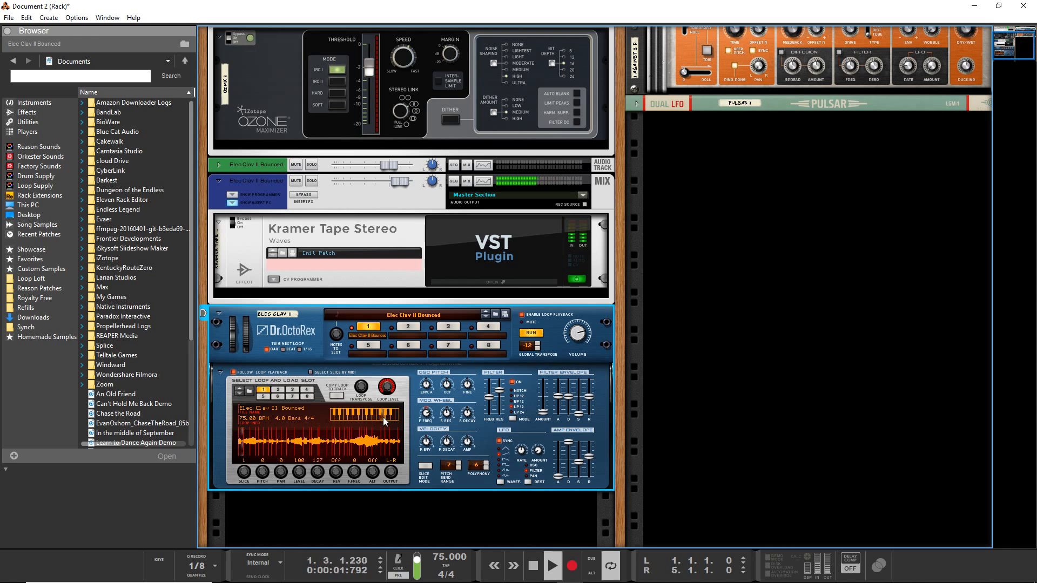
- Audition the running Dr. OctoRex loop at a global transpose of 12, and lower it again to about -11
left_click_drag(529, 350, 540, 199)
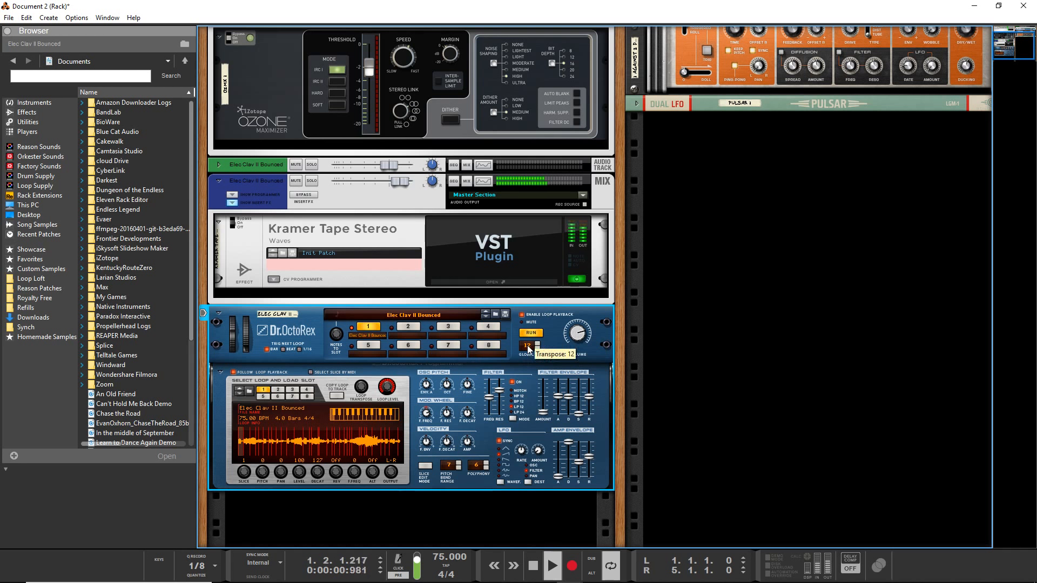
left_click_drag(528, 348, 378, 422)
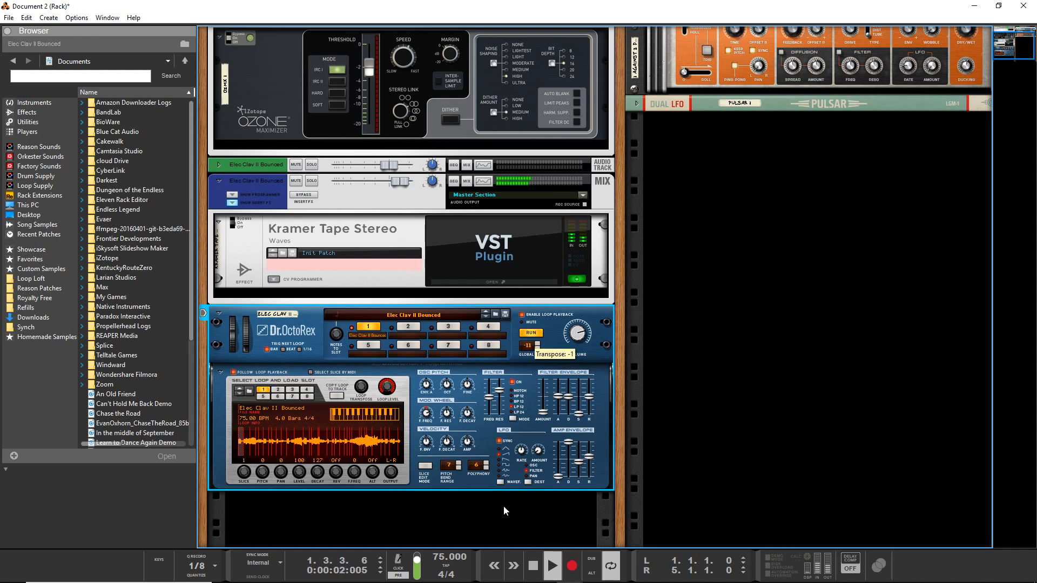
- Set the Dr. OctoRex global transpose to -12 and its amp envelope release to 30
left_click(537, 349)
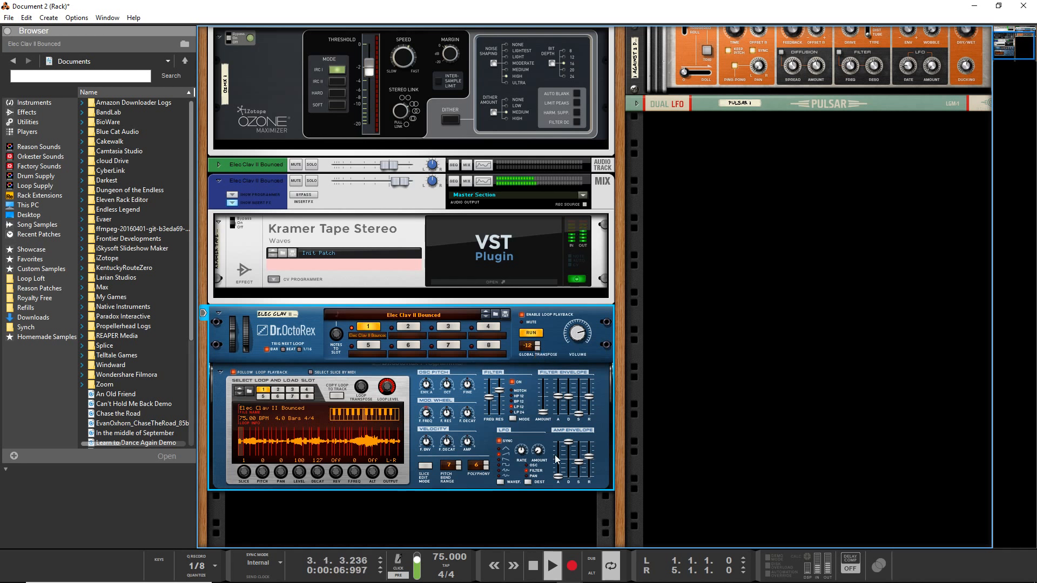
left_click_drag(589, 457, 589, 474)
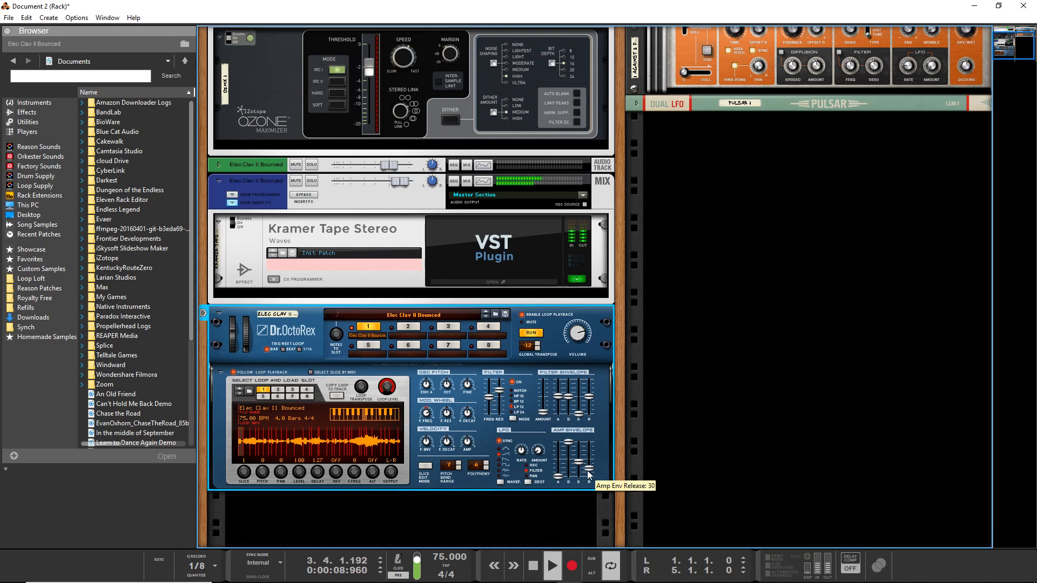
- In the Kramer Tape Stereo editor, lower the flux and the wow and flutter, and readjust the noise amount
left_click(381, 280)
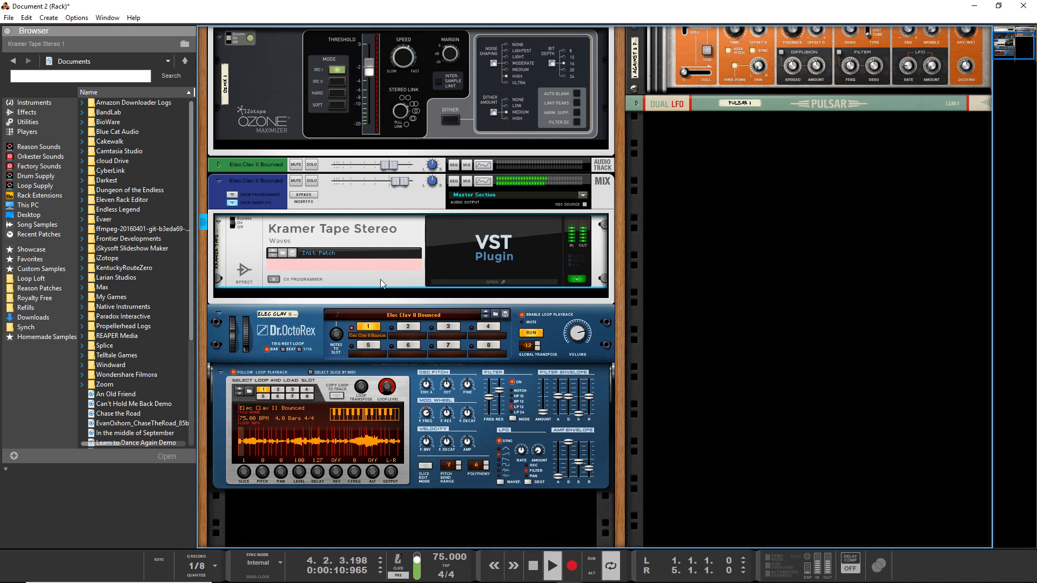
left_click(466, 281)
mouse_move(254, 218)
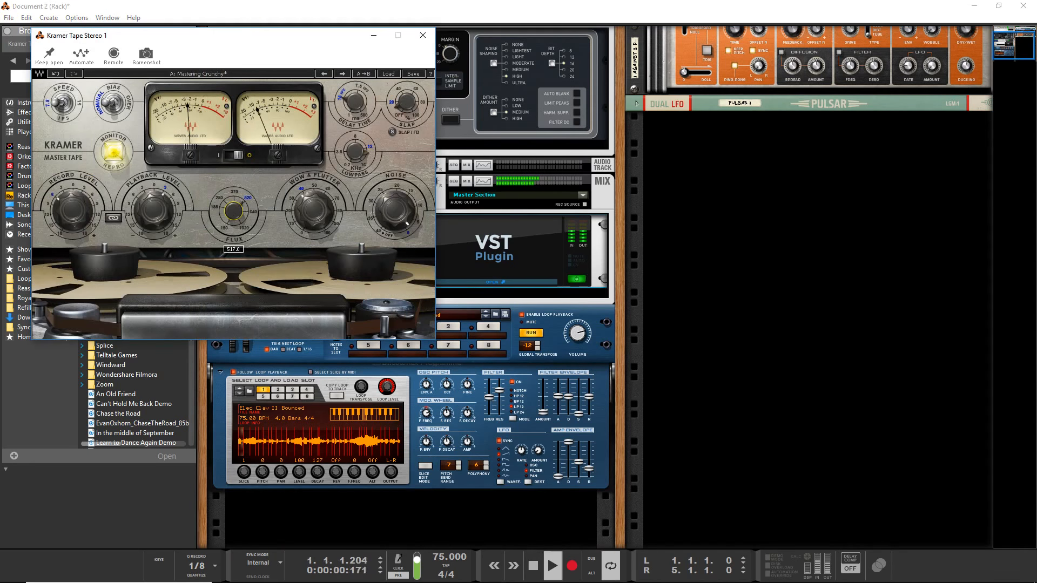
left_click_drag(234, 212, 234, 222)
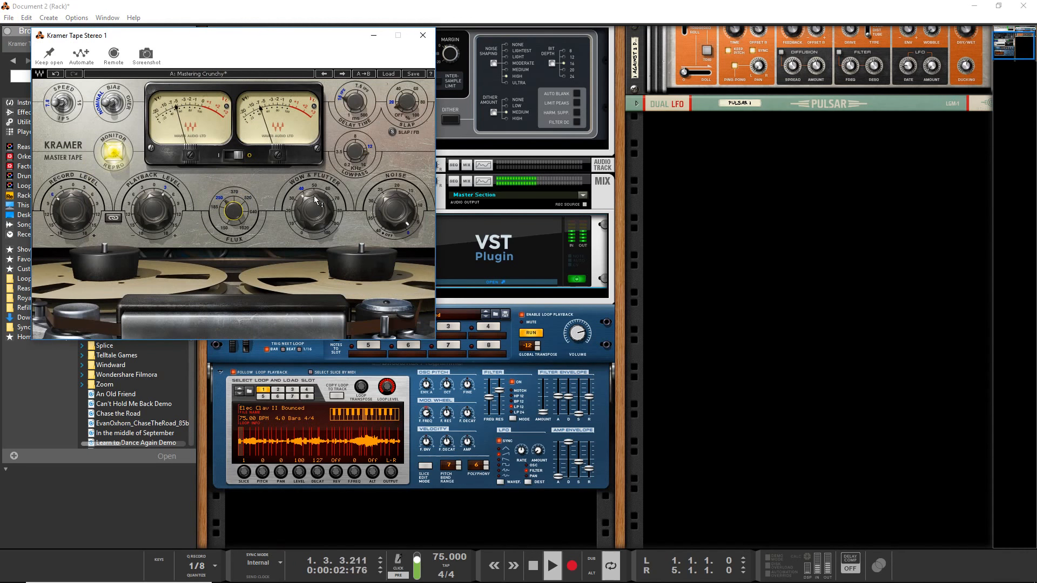
left_click_drag(315, 205, 314, 215)
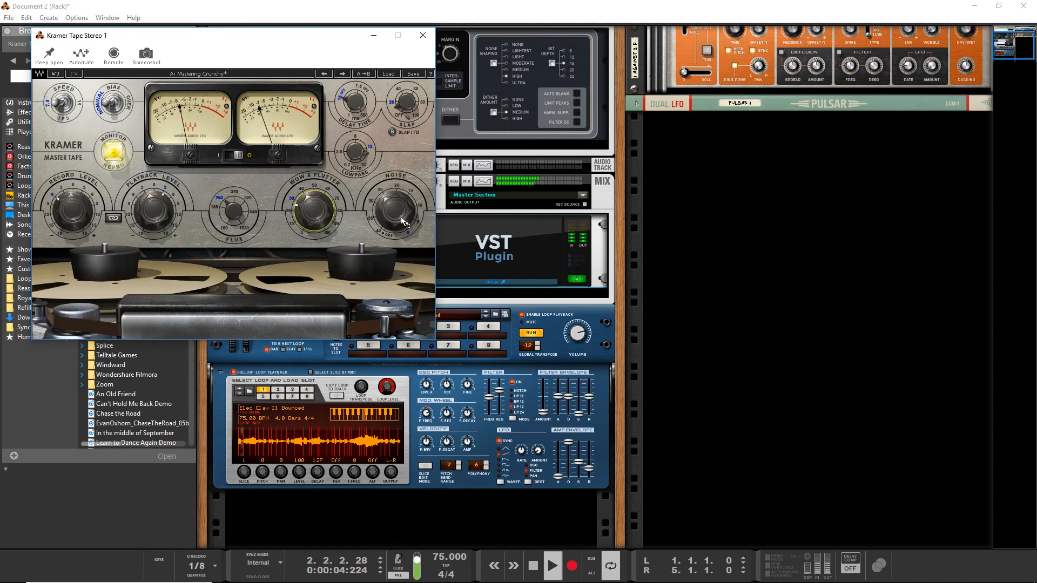
left_click_drag(395, 209, 395, 237)
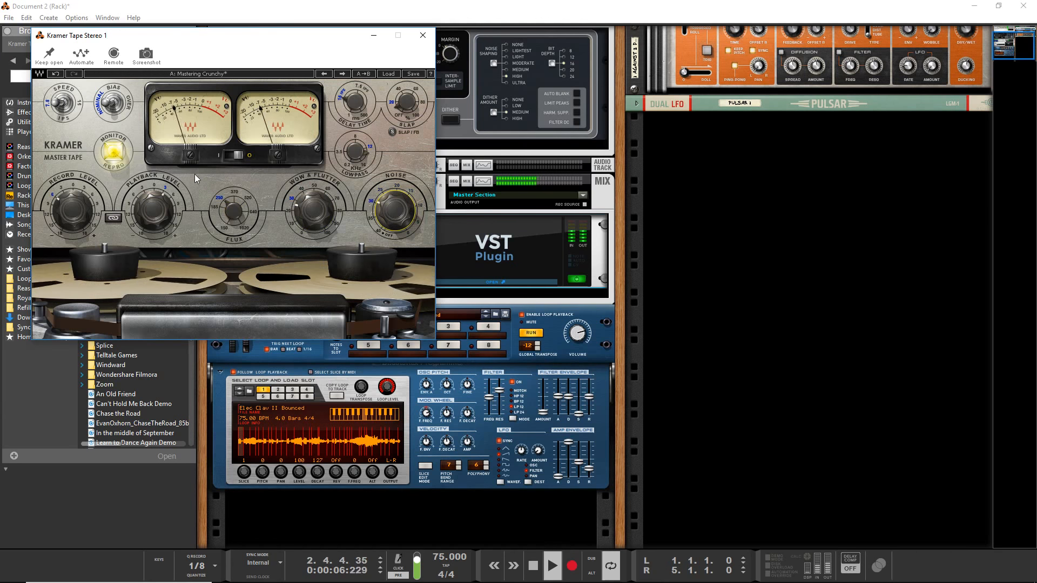
- Set the tape speed to 15 ips, lower the playback level, and adjust the record level with the VU meters on input
left_click(72, 106)
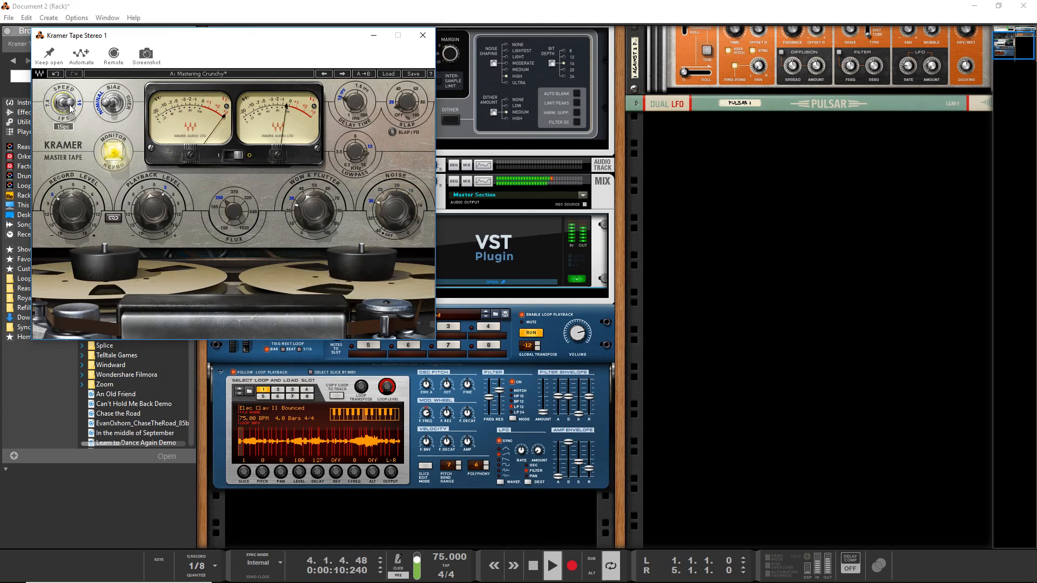
left_click_drag(153, 211, 154, 222)
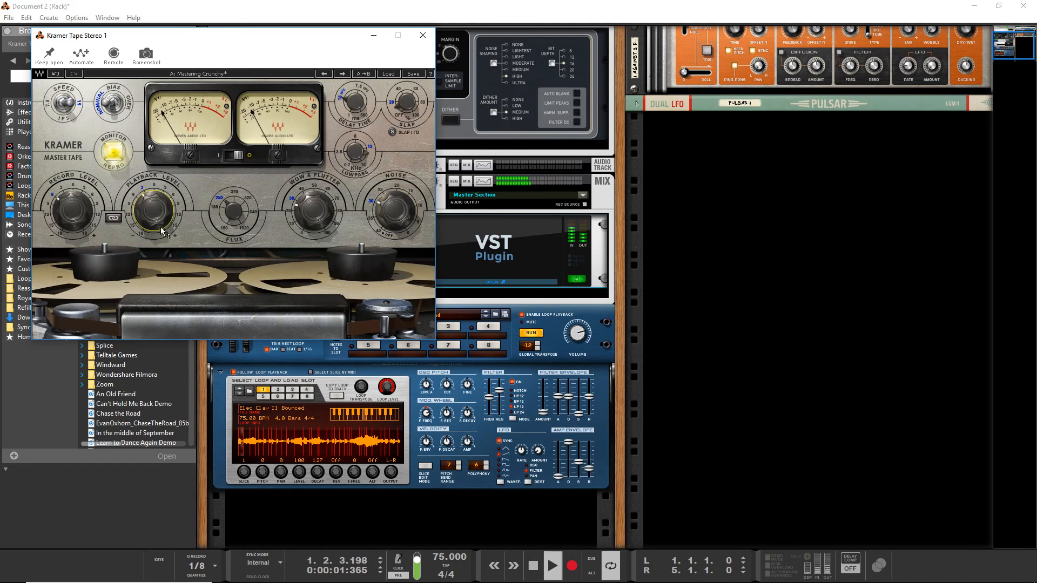
left_click(231, 157)
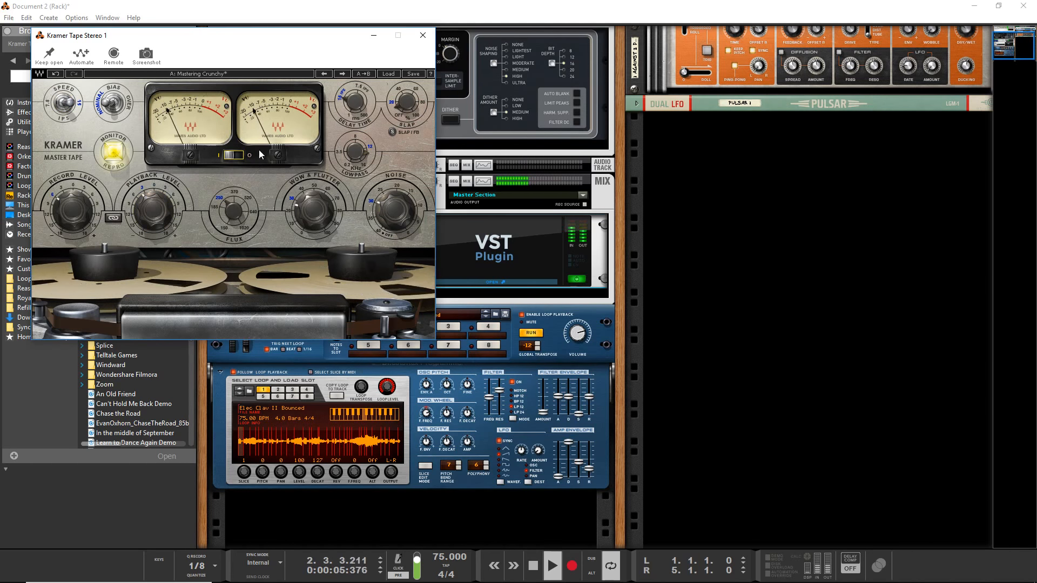
left_click_drag(76, 218, 76, 211)
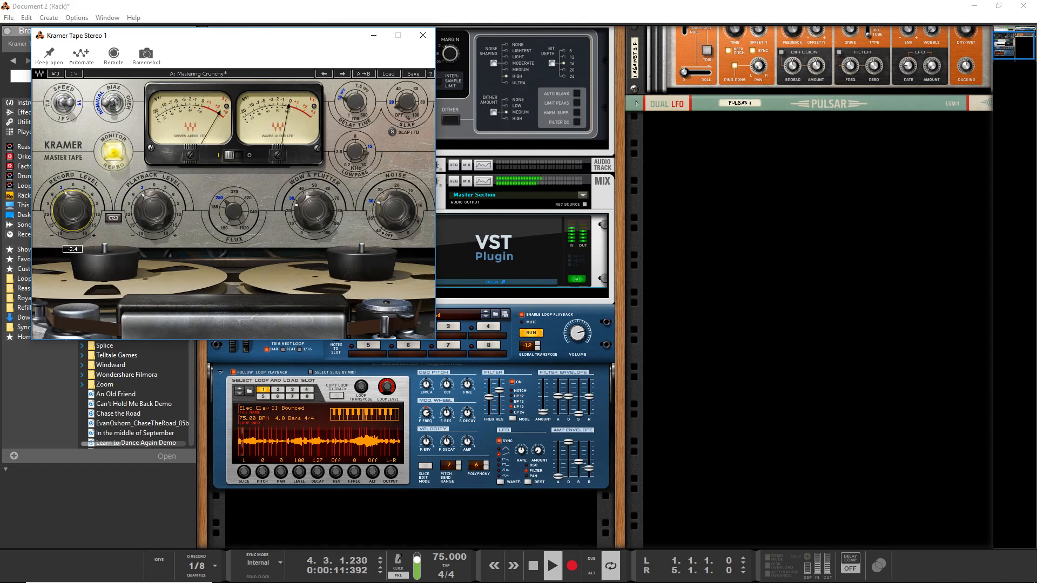
left_click_drag(73, 210, 73, 213)
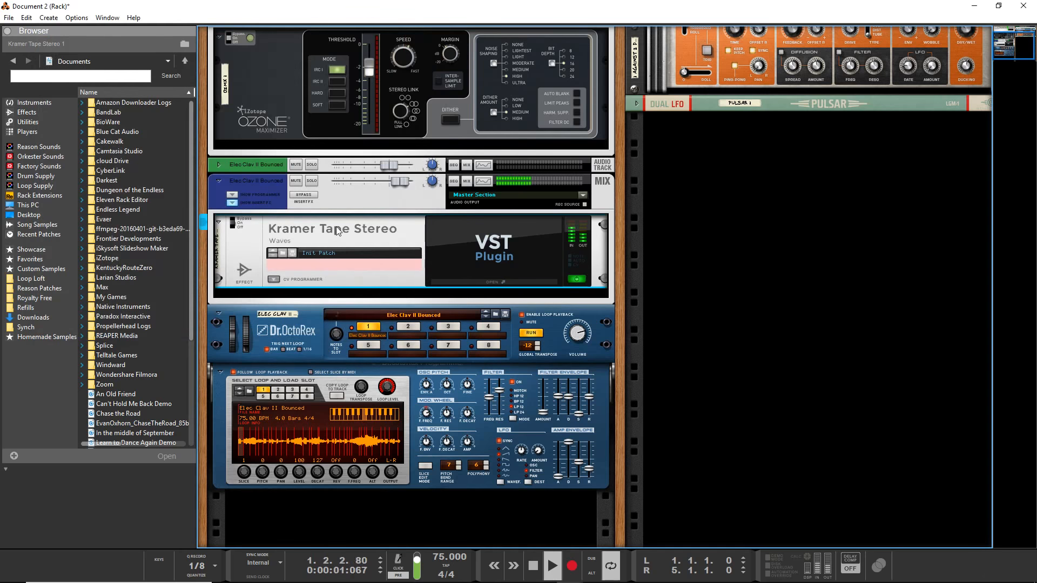
- Add a PuigChild 670 Stereo effect and place it above Kramer Tape Stereo in the insert chain
right_click(336, 230)
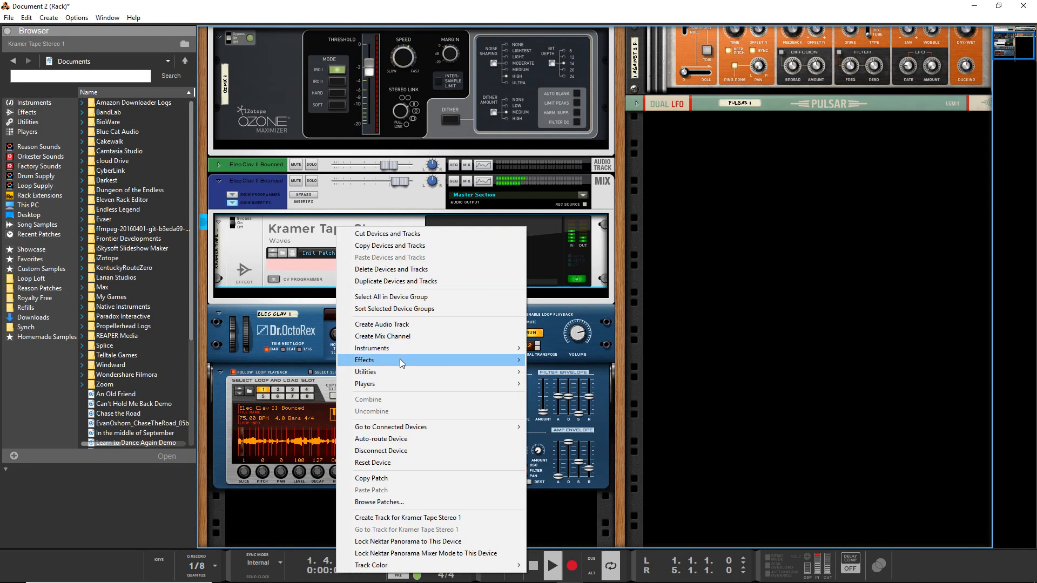
mouse_move(403, 359)
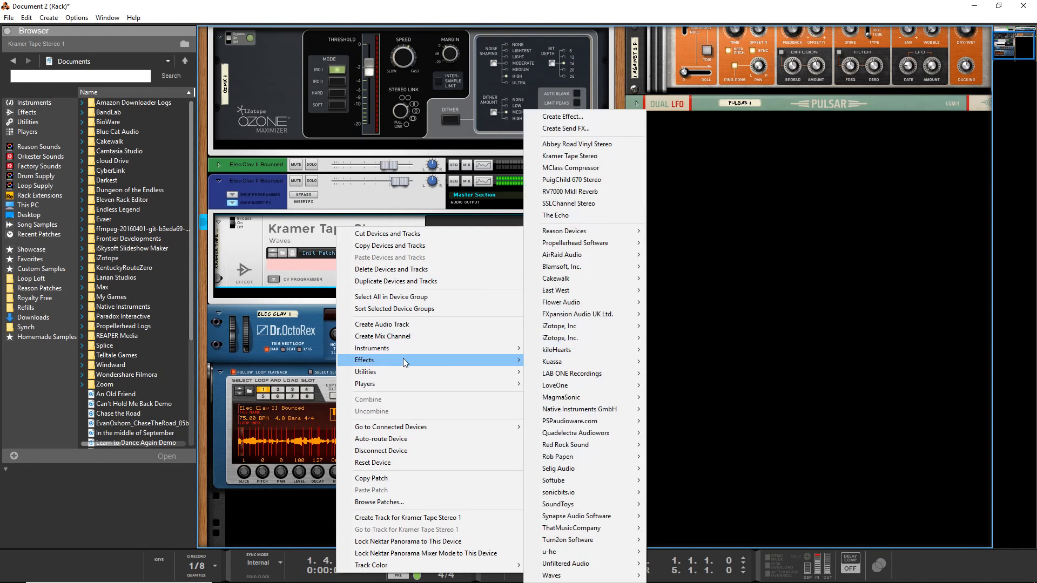
left_click(604, 181)
left_click_drag(321, 299, 341, 232)
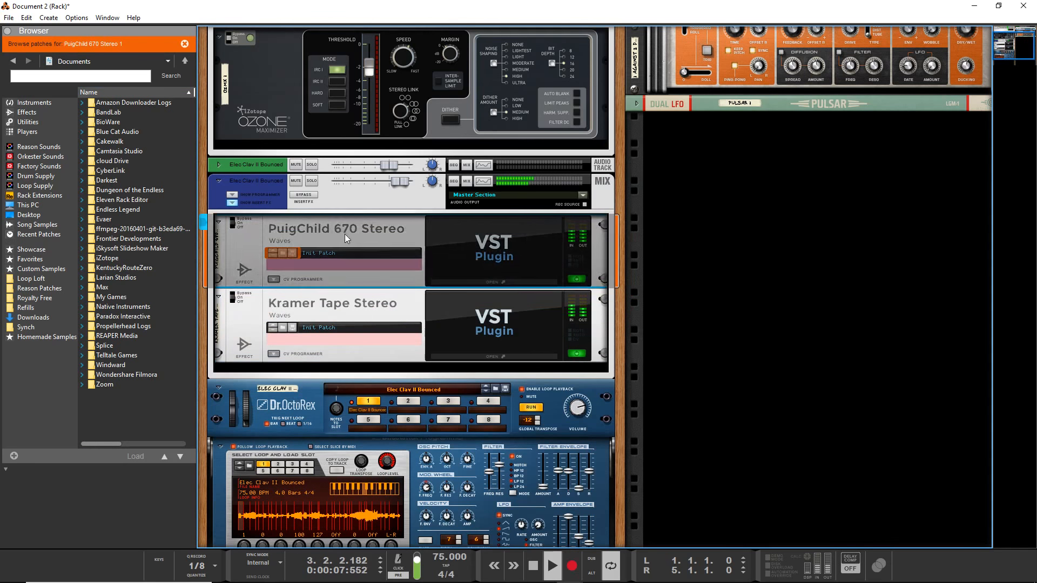
- In the PuigChild 670, adjust the linked time constant, set mains to 60 Hz and the threshold to about 2.5
left_click(440, 279)
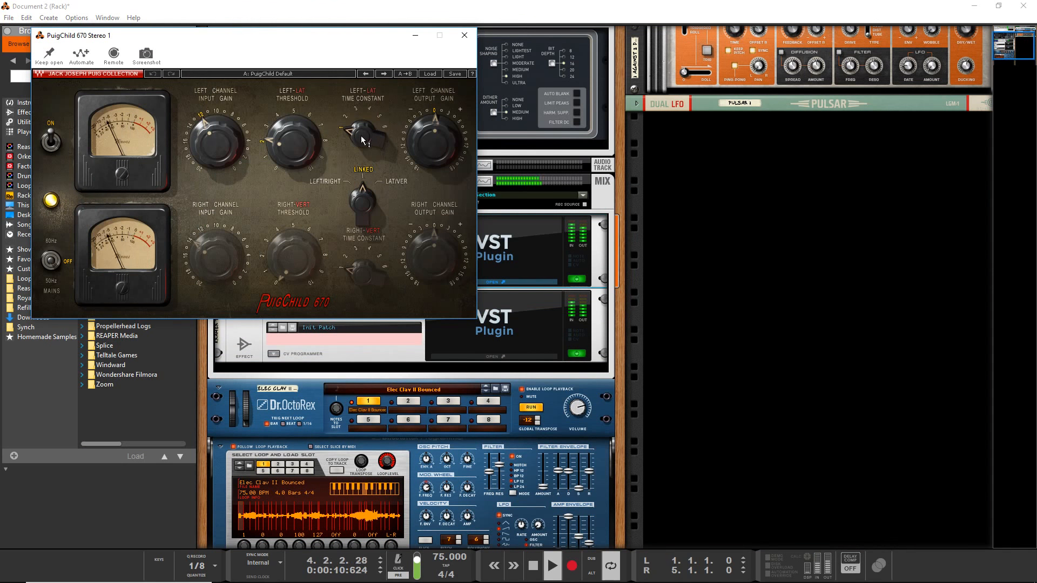
left_click_drag(362, 136, 362, 123)
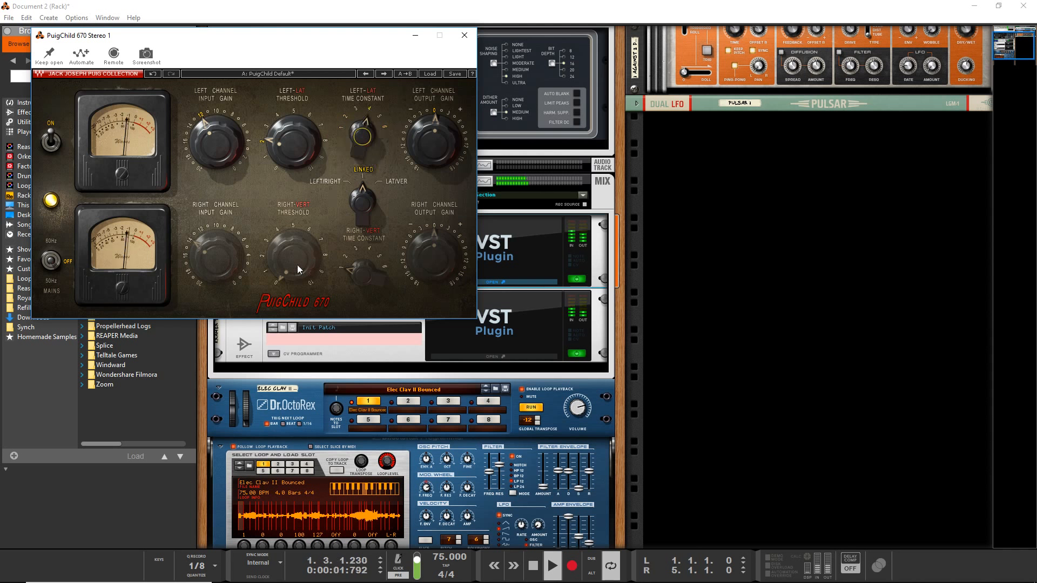
left_click(50, 259)
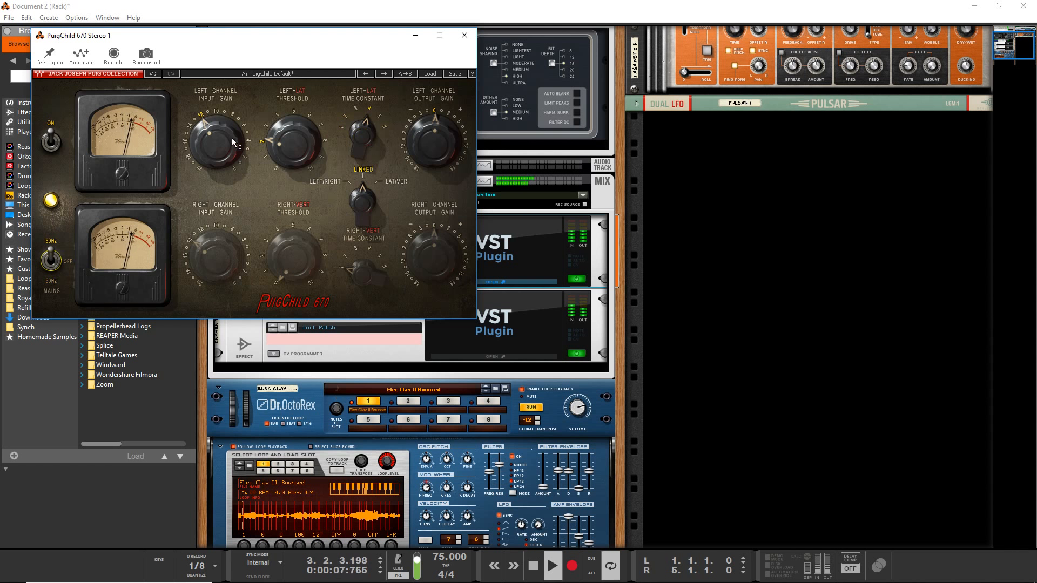
left_click_drag(278, 143, 279, 138)
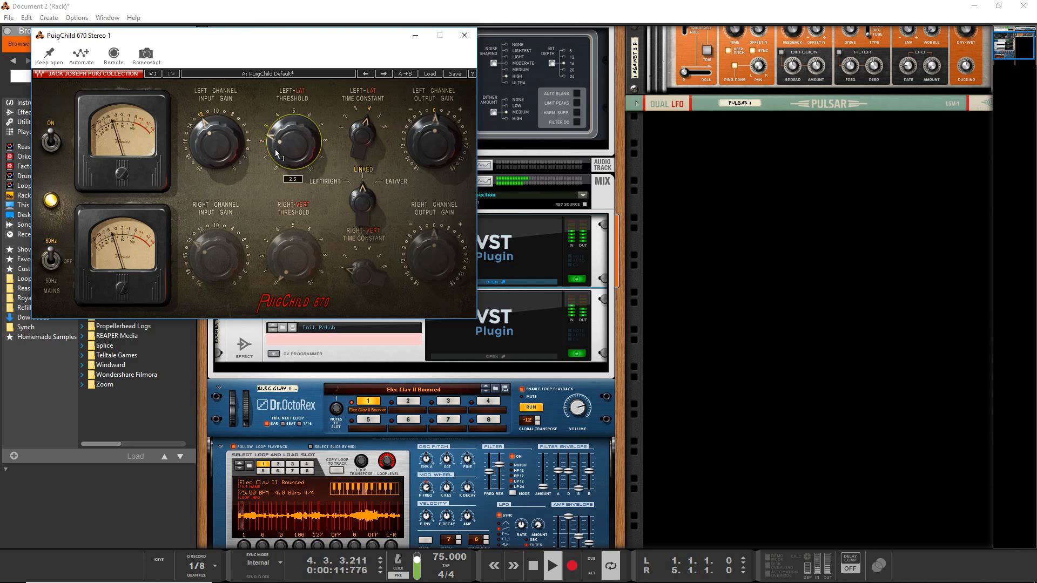
left_click(465, 36)
- Add Abbey Road Vinyl Stereo below Kramer Tape Stereo and load its Drums Loop Lo-Fi factory preset
right_click(337, 348)
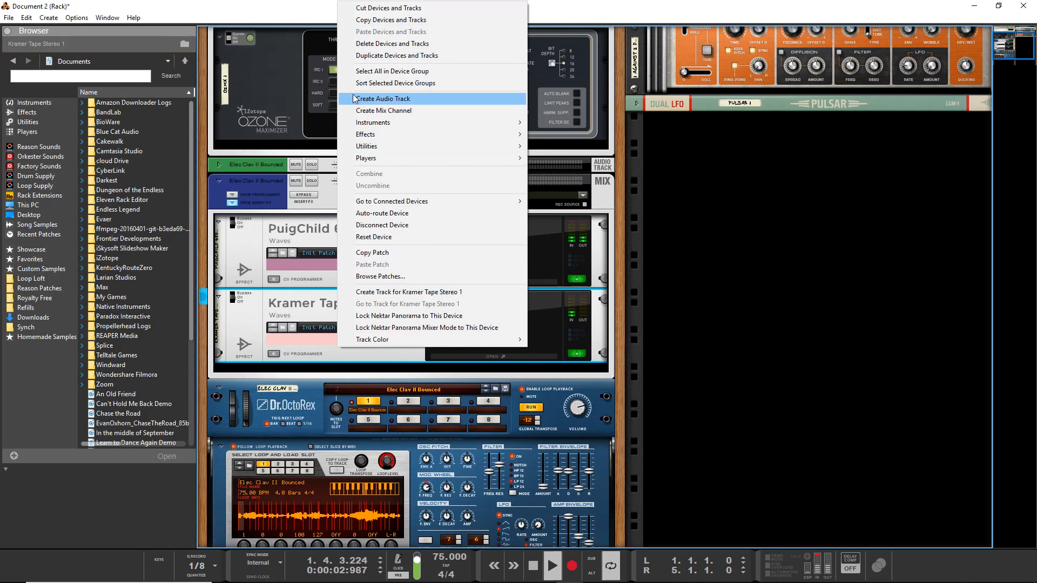
mouse_move(412, 135)
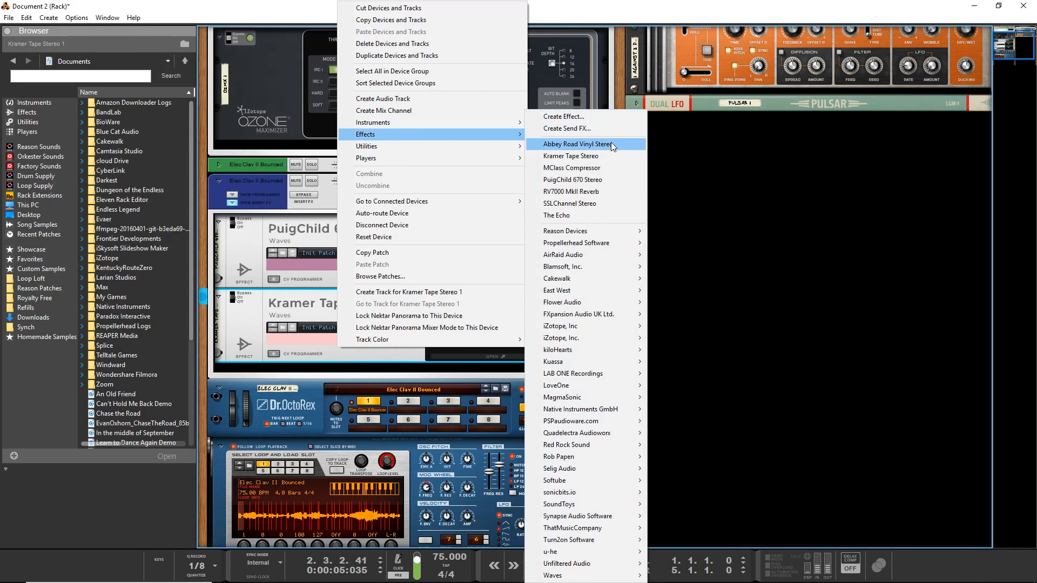
left_click(611, 143)
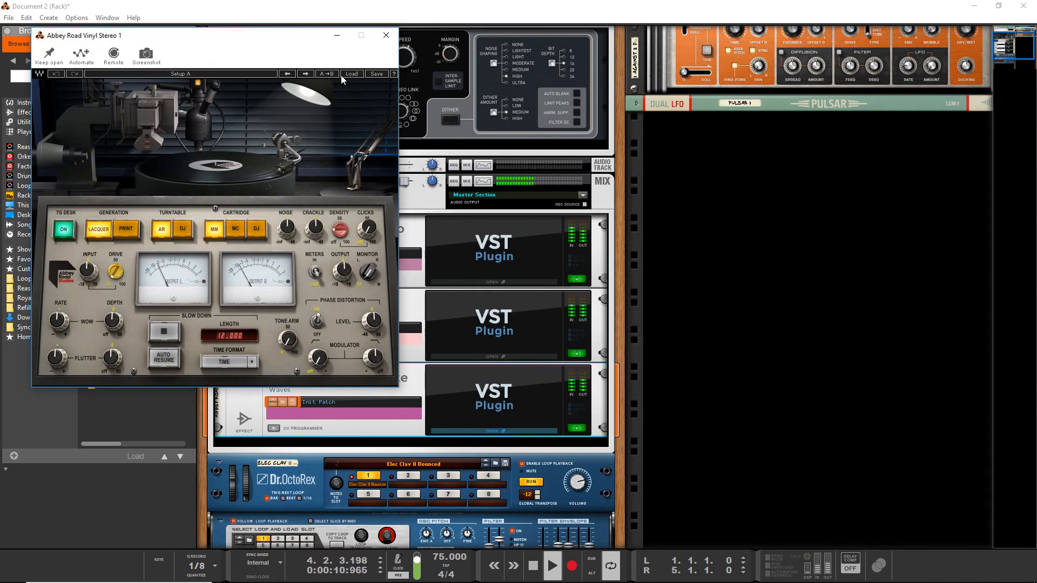
left_click(344, 75)
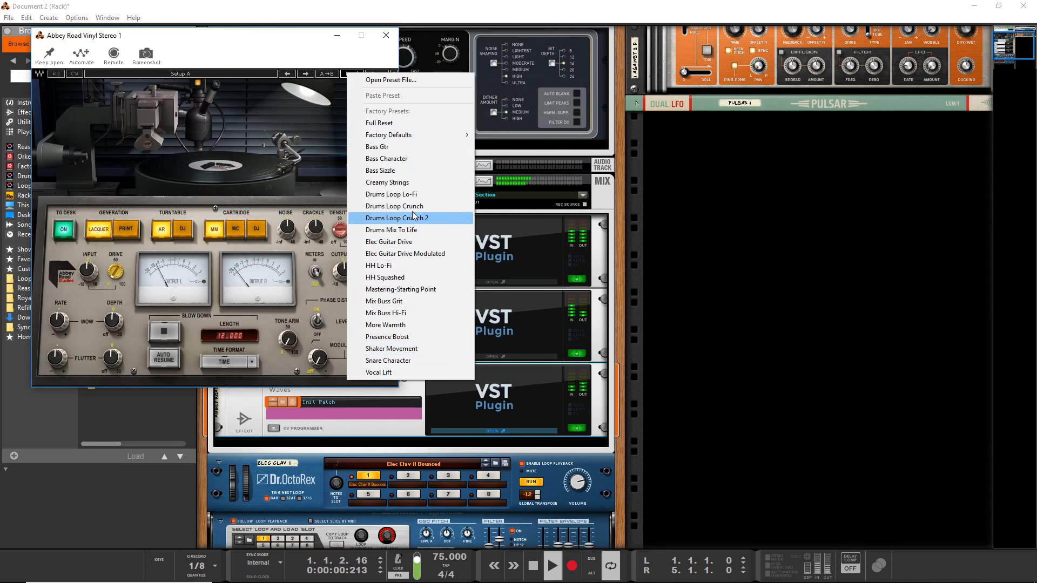
left_click(406, 195)
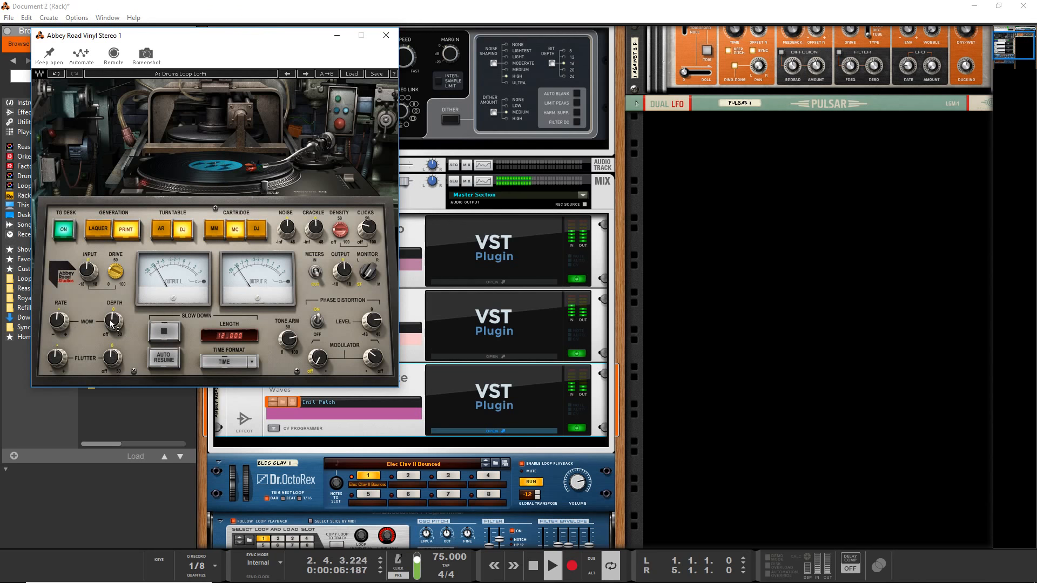
- Adjust the vinyl effect's wow depth and rate and its flutter depth and rate, and close its editor
left_click_drag(114, 322, 113, 318)
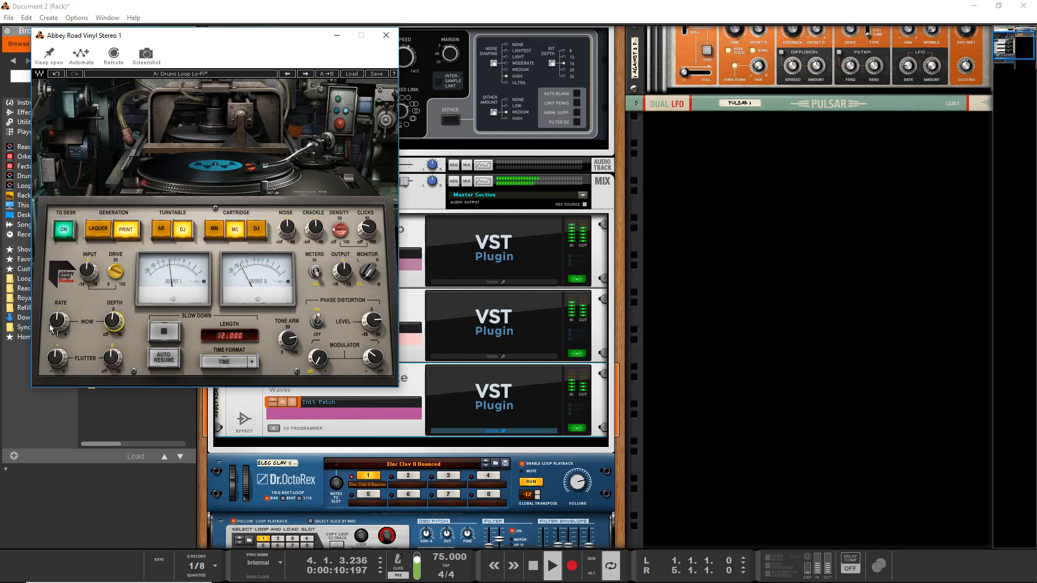
left_click_drag(50, 326, 50, 324)
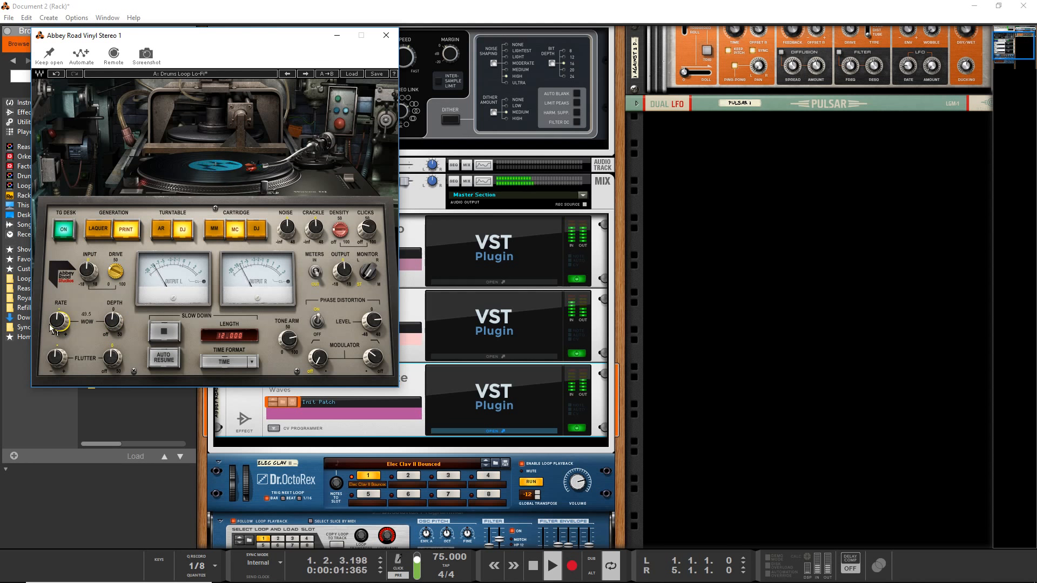
left_click_drag(112, 357, 112, 355)
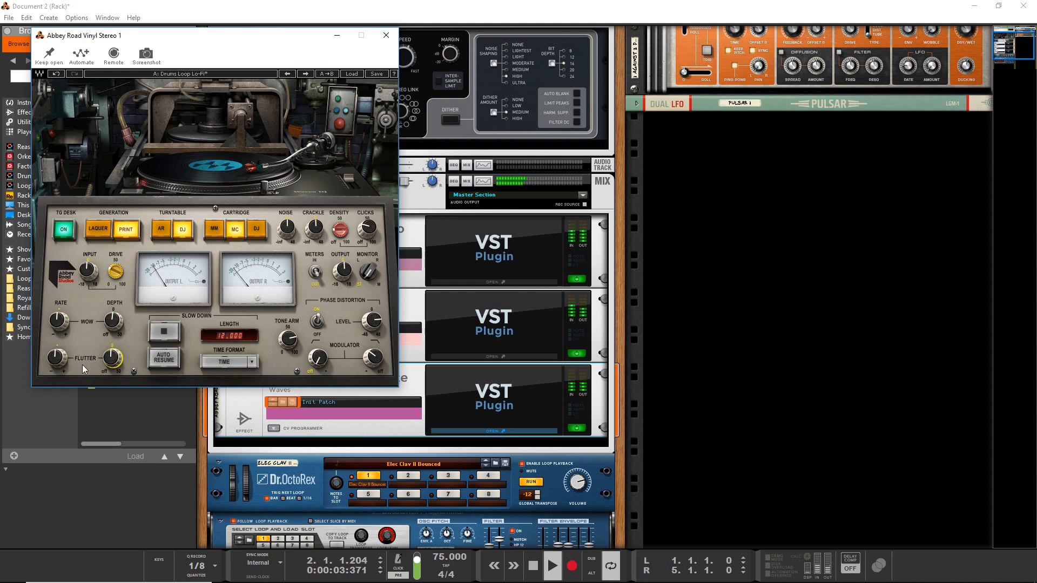
left_click(57, 357)
left_click_drag(57, 357, 58, 356)
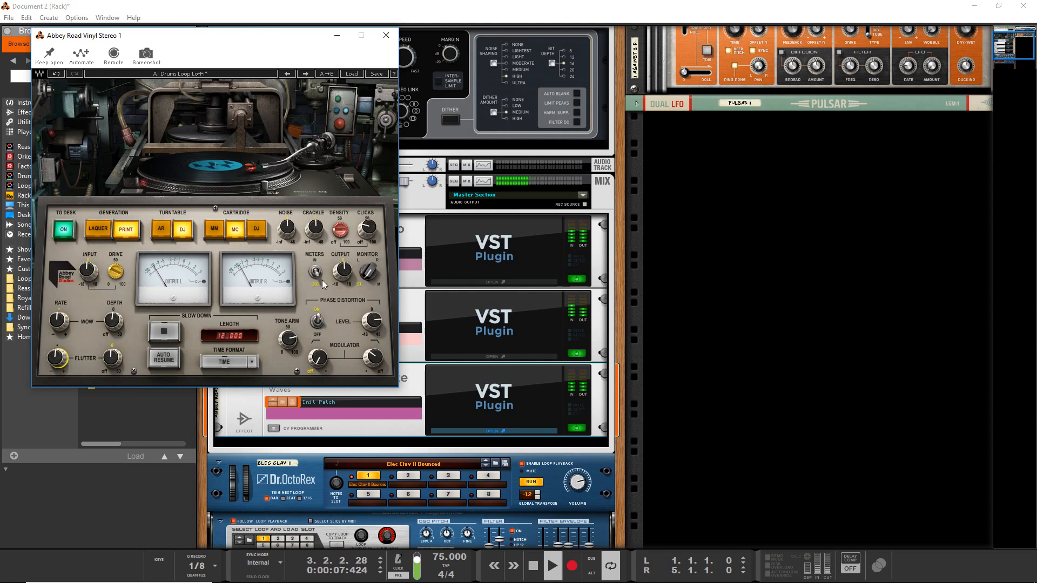
left_click(385, 35)
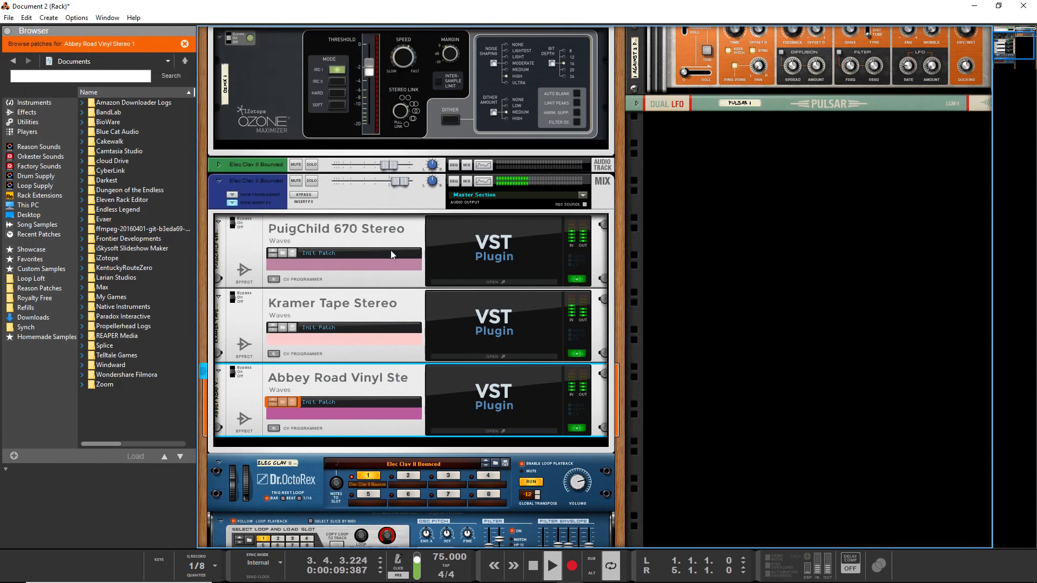
- Raise the Elec Clav II Bounced mix channel level to 8.06 dB and stop playback
left_click_drag(406, 178, 417, 184)
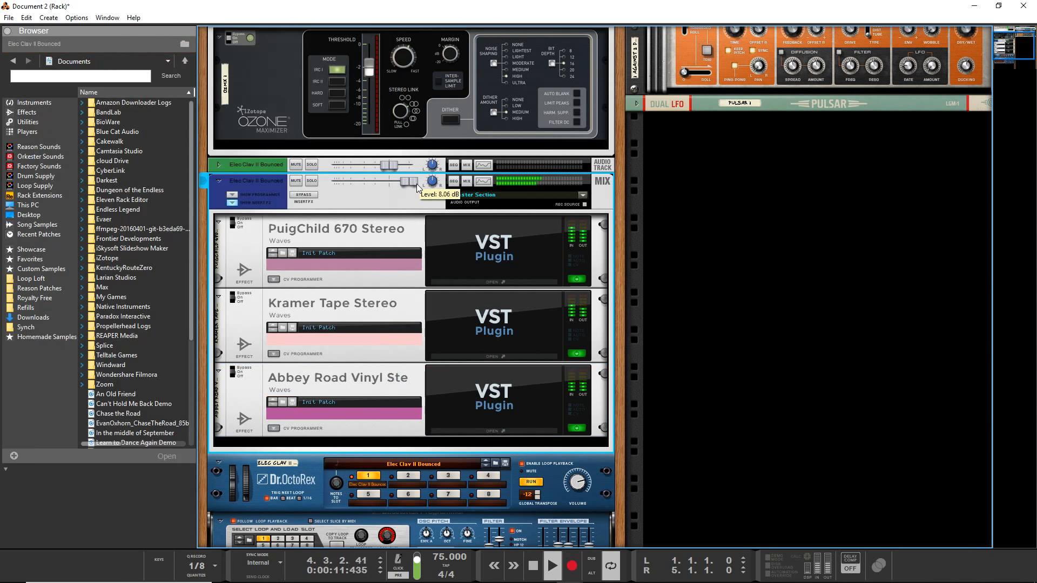
scroll(351, 391, "down", 5)
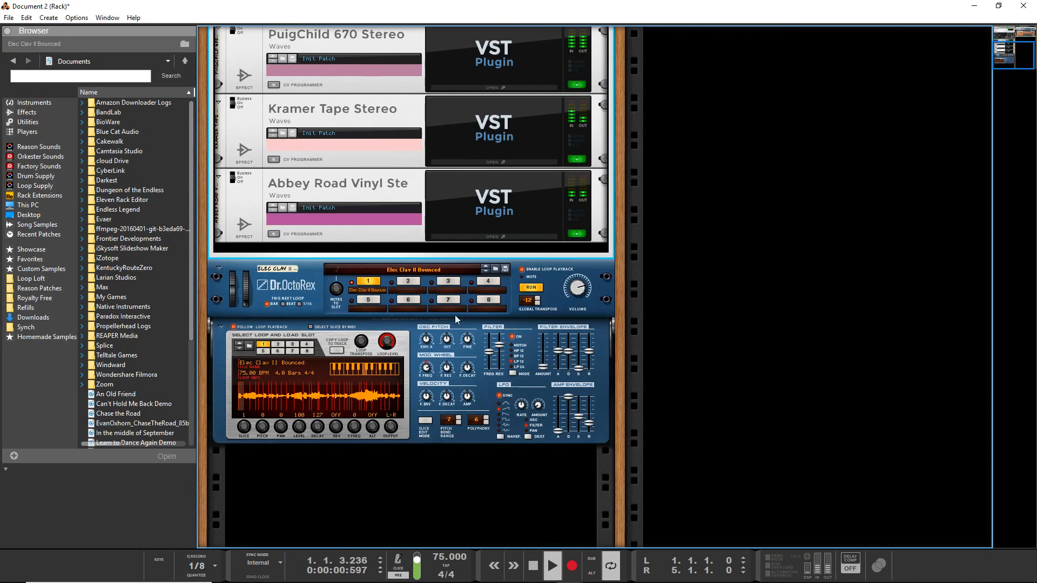
key("space")
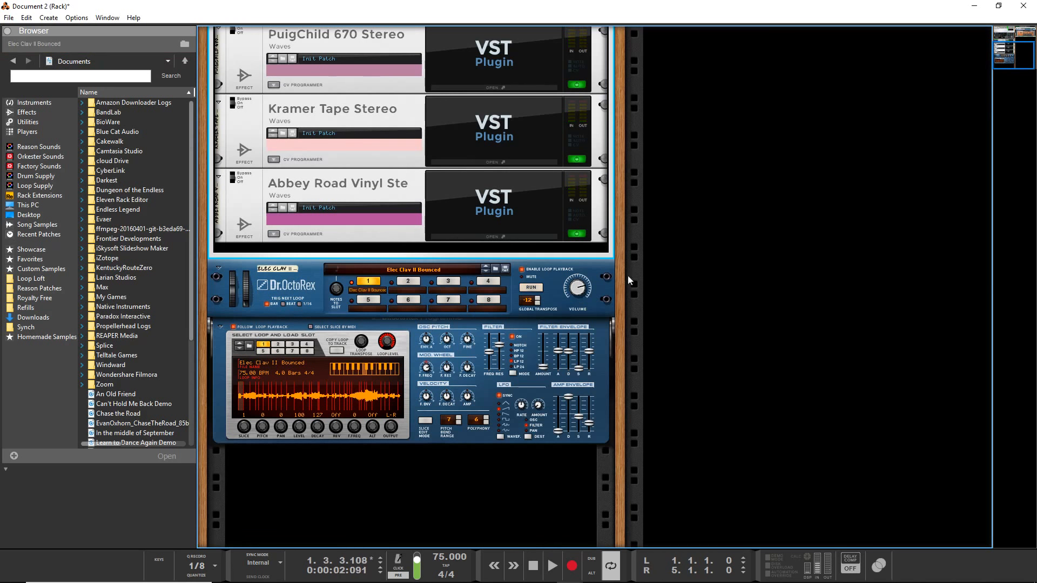
- Switch to the sequencer and bounce the Elec Clav II Bounced loop clip in place to a new audio track
key("alt+Tab")
key("alt+Tab")
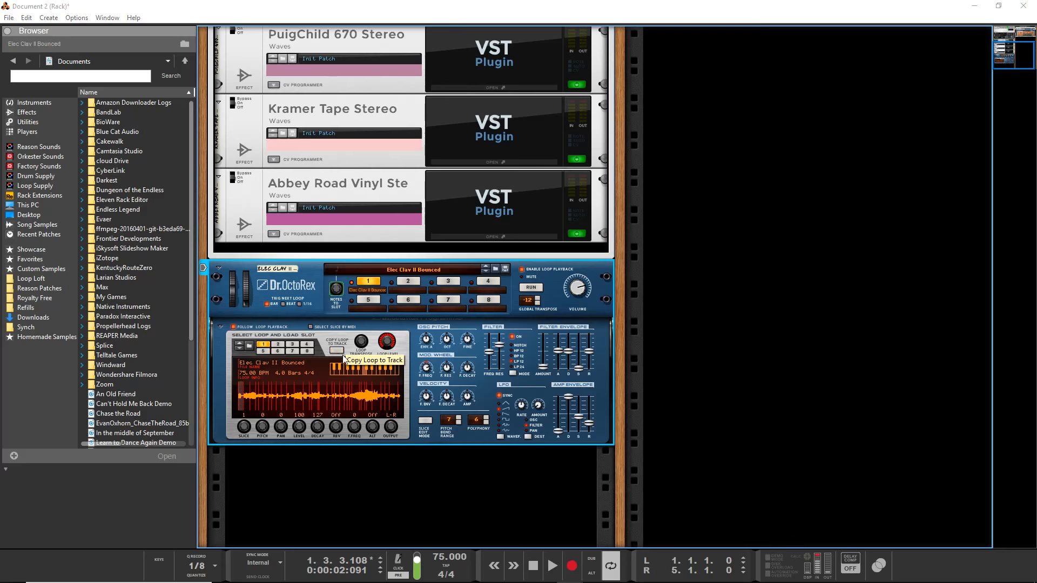
key("alt+Tab")
key("alt+Tab")
key("alt+Tab")
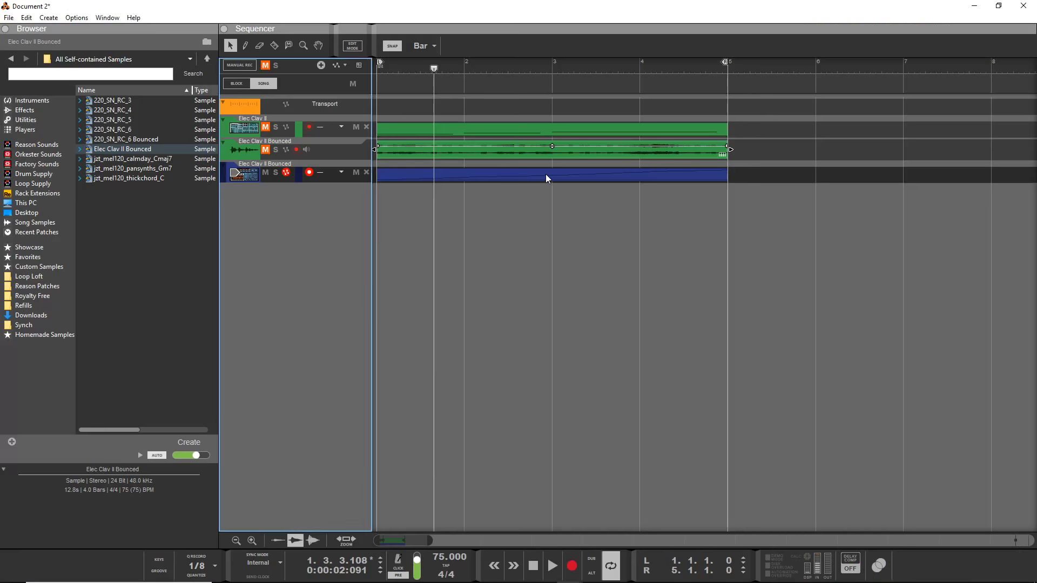
left_click(497, 180)
right_click(497, 180)
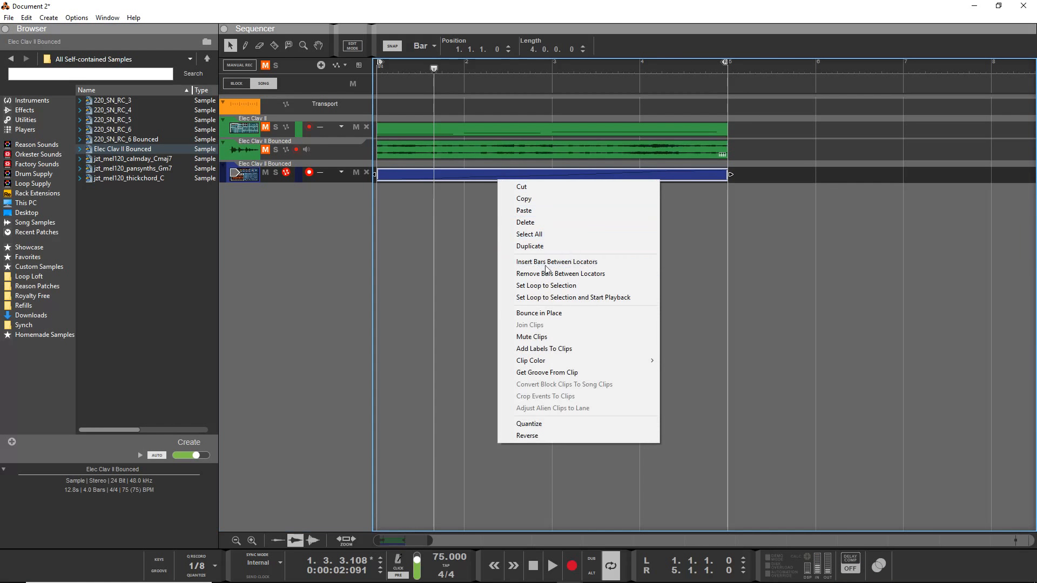
left_click(534, 315)
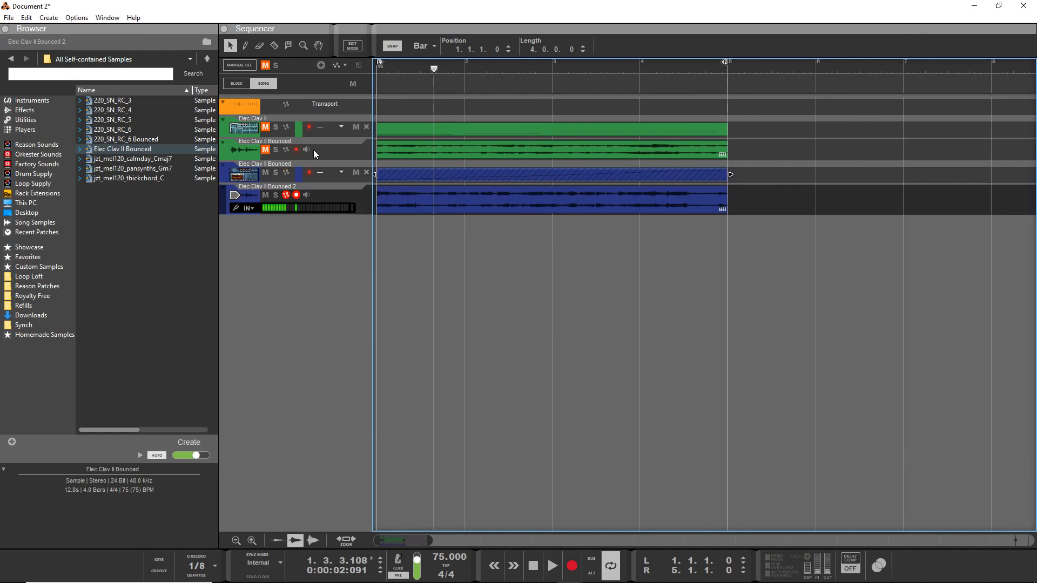
- Play the newly bounced audio track from the start of the song to hear the result, and stop playback
left_click(436, 74)
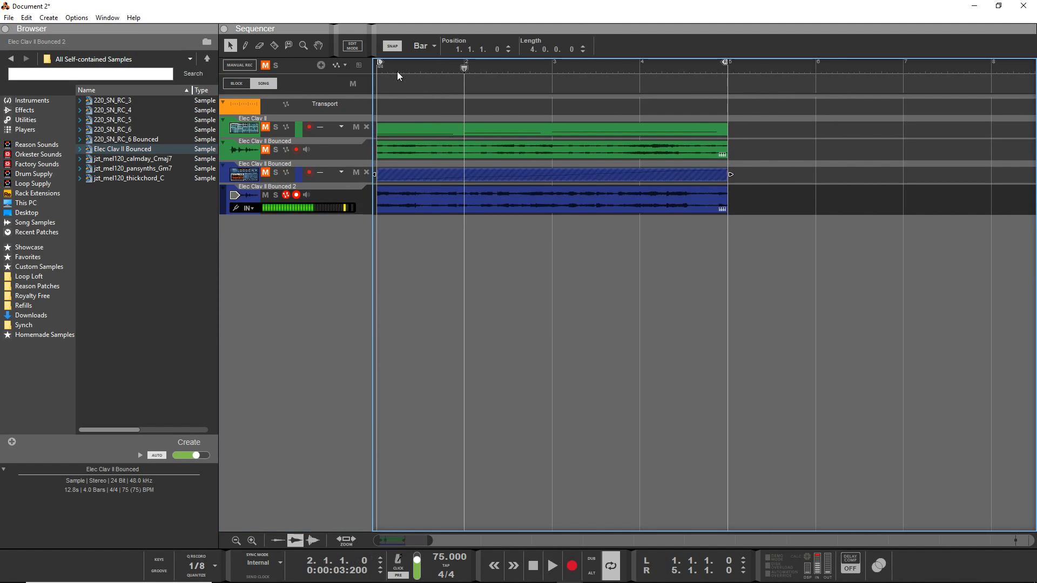
left_click(397, 74)
key("space")
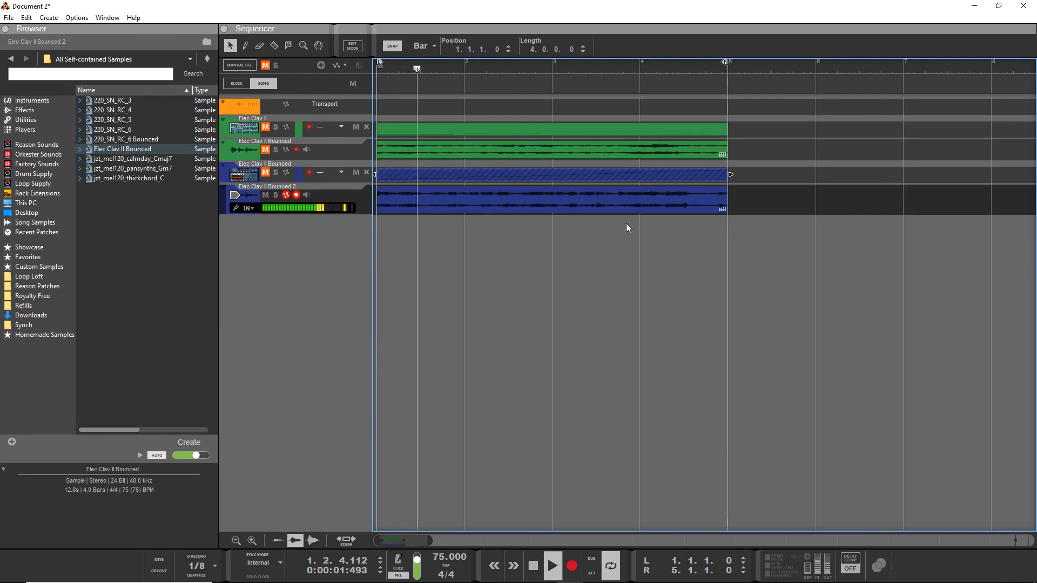
left_click(335, 209)
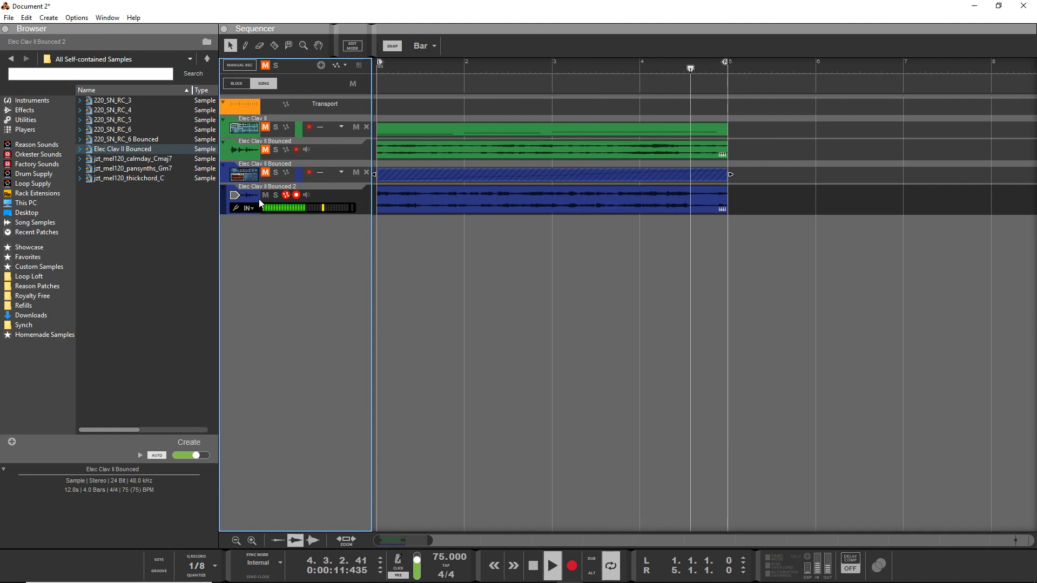
key("space")
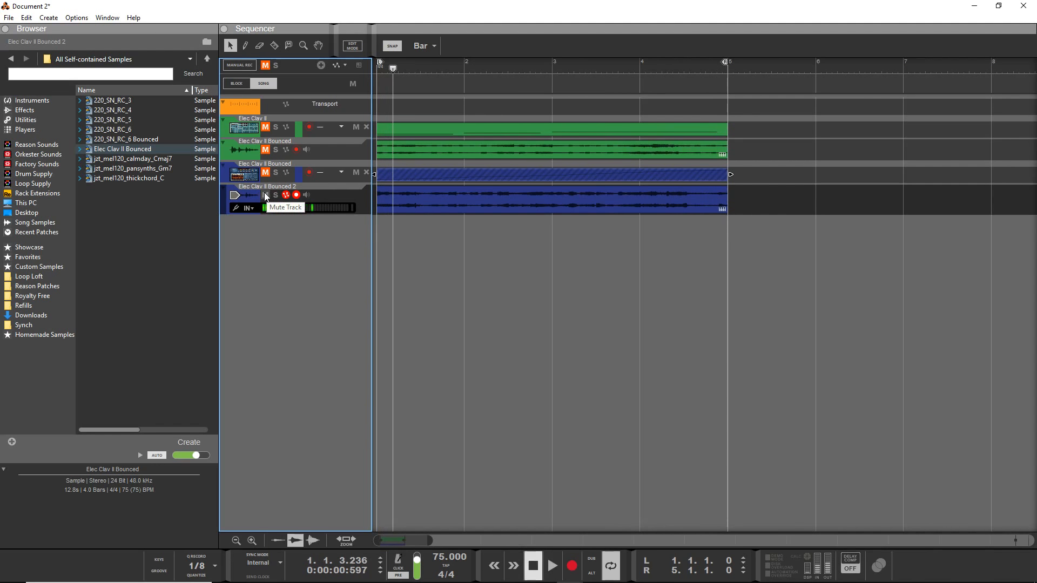
- Mute the Elec Clav II Bounced track, unmute Elec Clav II, and play the original alone with Elec Clav II Bounced 2 temporarily muted
left_click(265, 195)
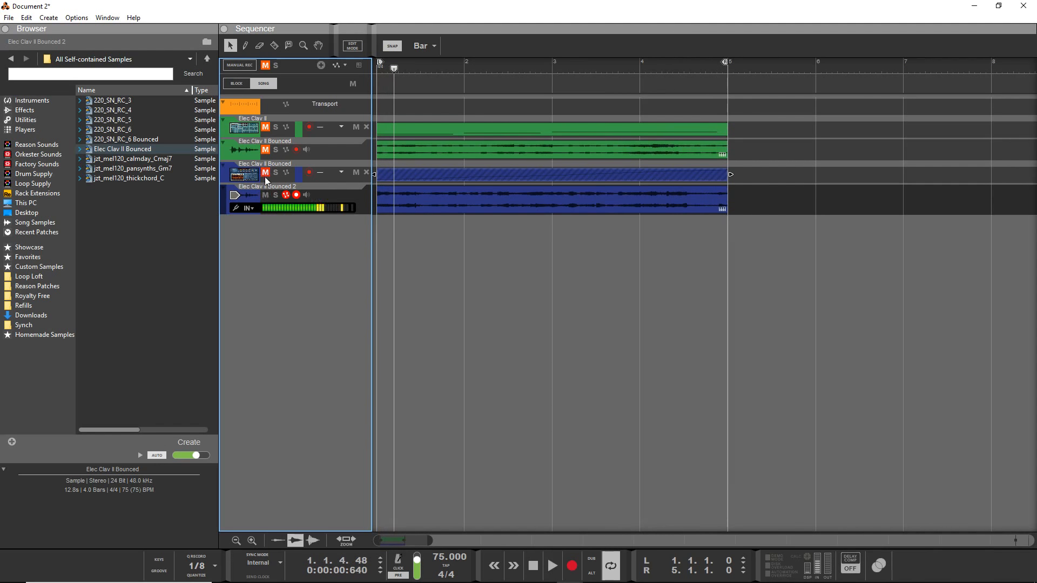
left_click(266, 128)
left_click(391, 68)
key("space")
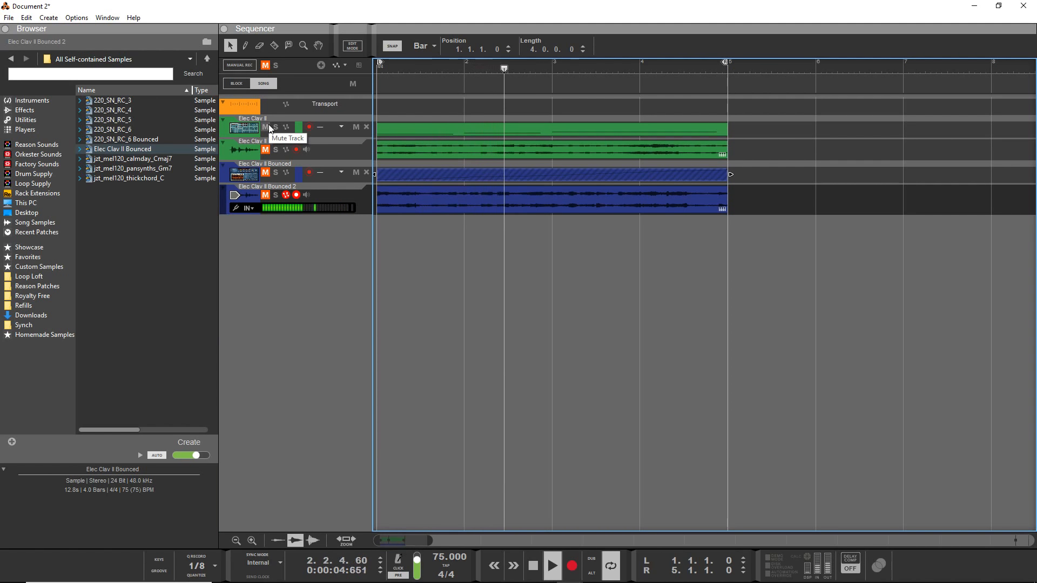
left_click(266, 195)
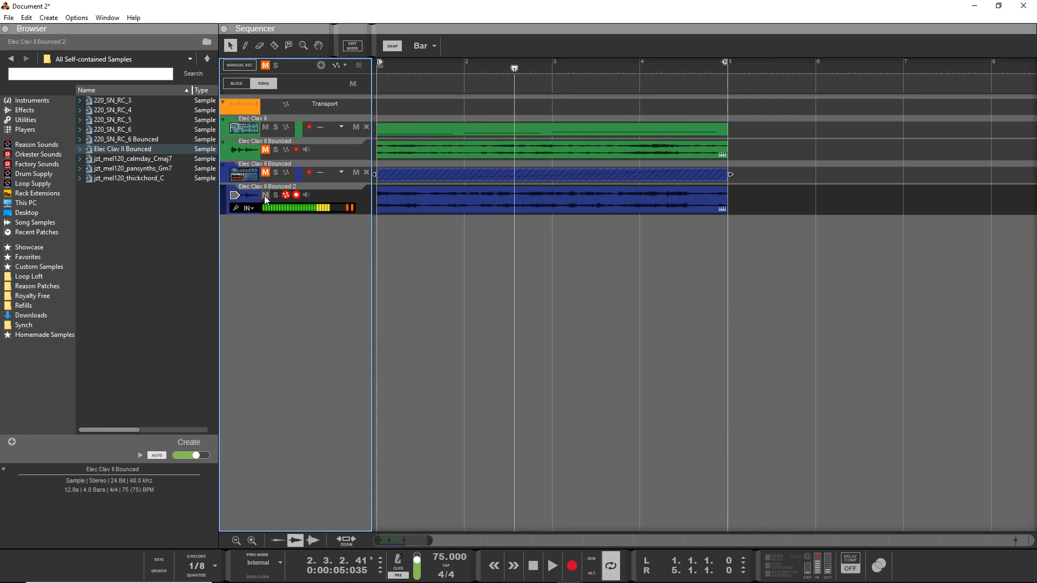
- Open the Elec Clav II Bounced 2 clip for slice editing and remove individual slice markers in its first bars
left_click(421, 200)
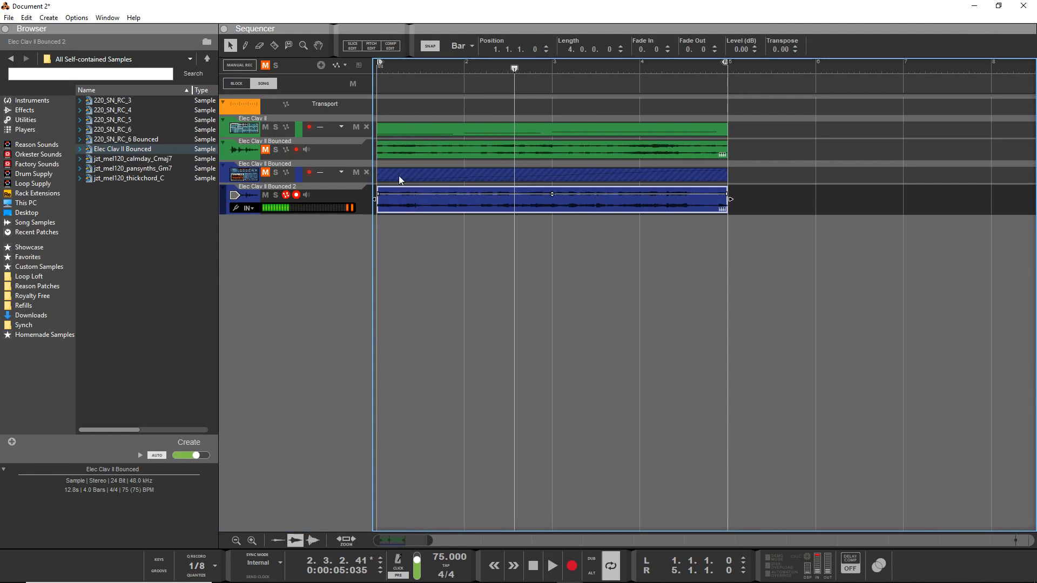
left_click(352, 47)
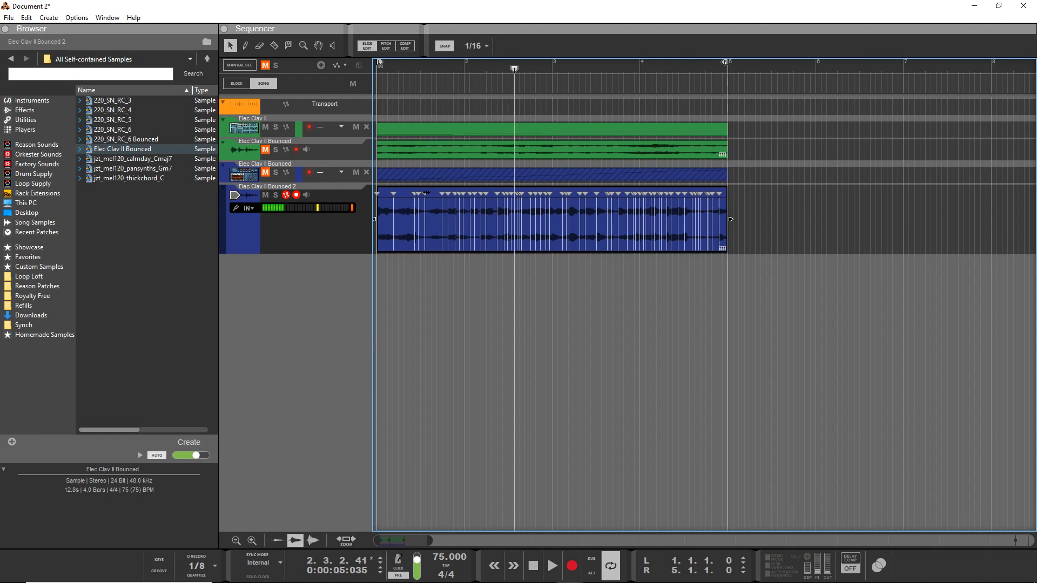
double_click(418, 193)
double_click(470, 194)
double_click(455, 193)
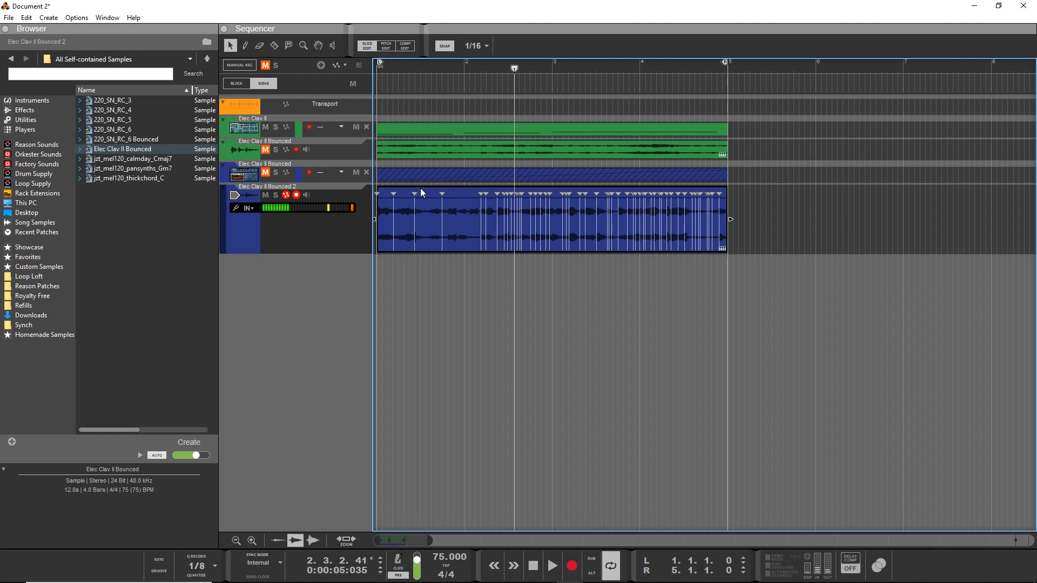
- Delete the remaining slice markers across the clip, keeping only the one at its start, and undo the accidental audio stretch
mouse_move(765, 199)
left_mouse_down()
mouse_move(462, 193)
mouse_move(639, 193)
left_mouse_up()
key("Delete")
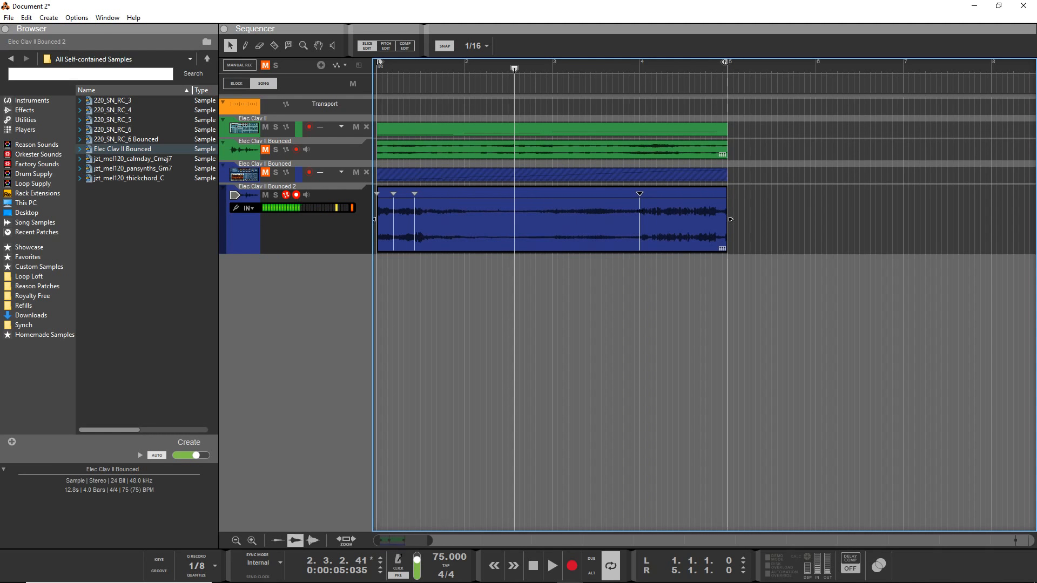
key("ctrl+z")
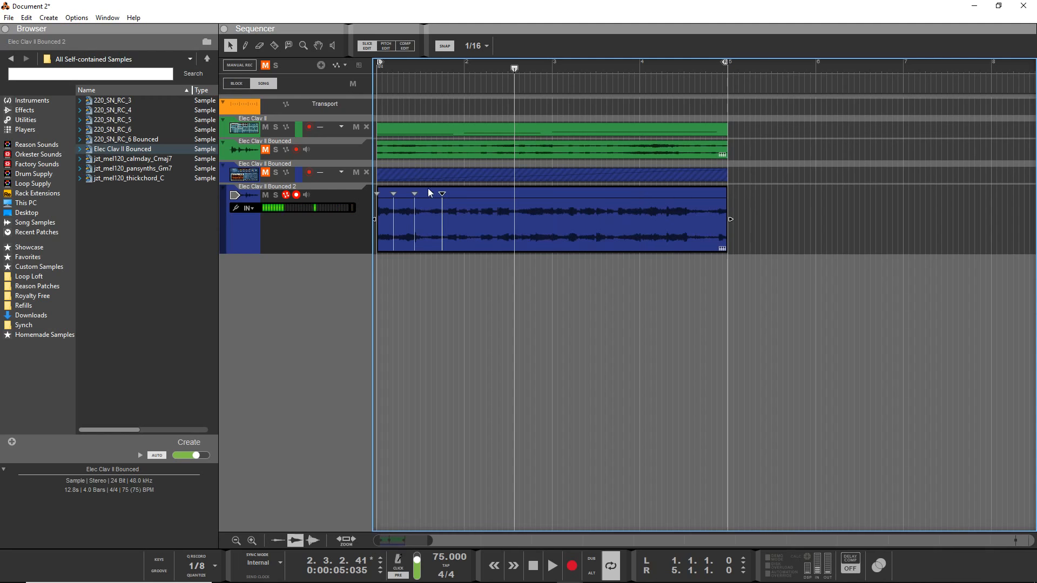
left_click_drag(433, 192, 393, 194)
key("Delete")
key("alt")
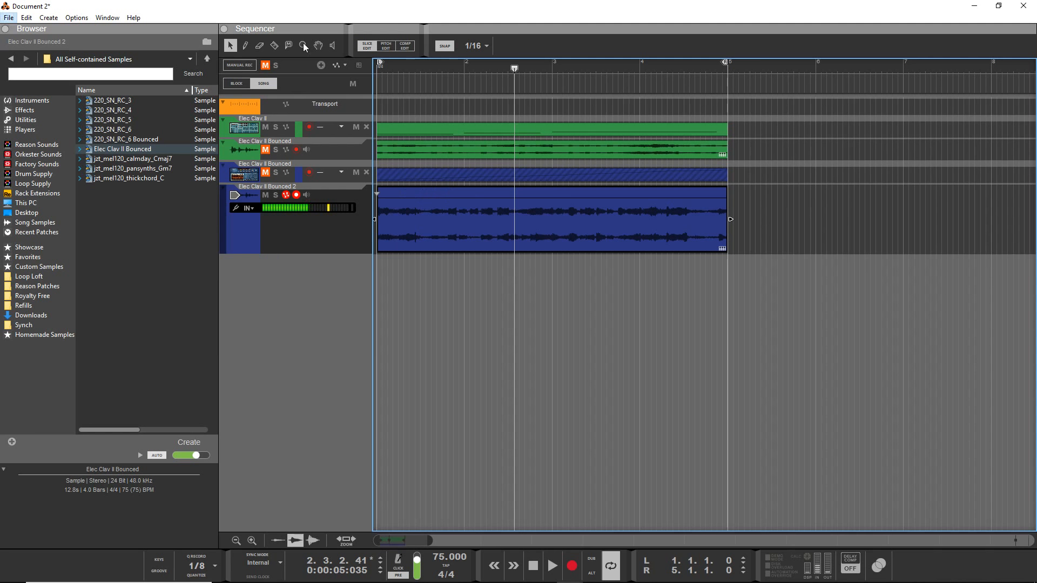
- Draw new slice markers at bars 2, 3 and 4 of the Elec Clav II Bounced 2 clip and close slice editing
left_click(245, 46)
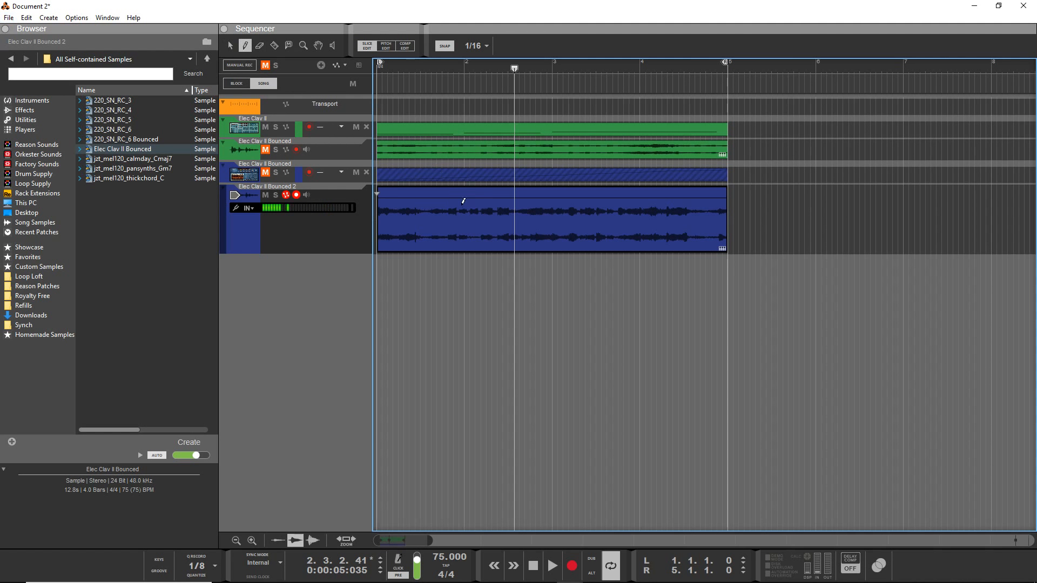
left_click(465, 190)
left_click(552, 187)
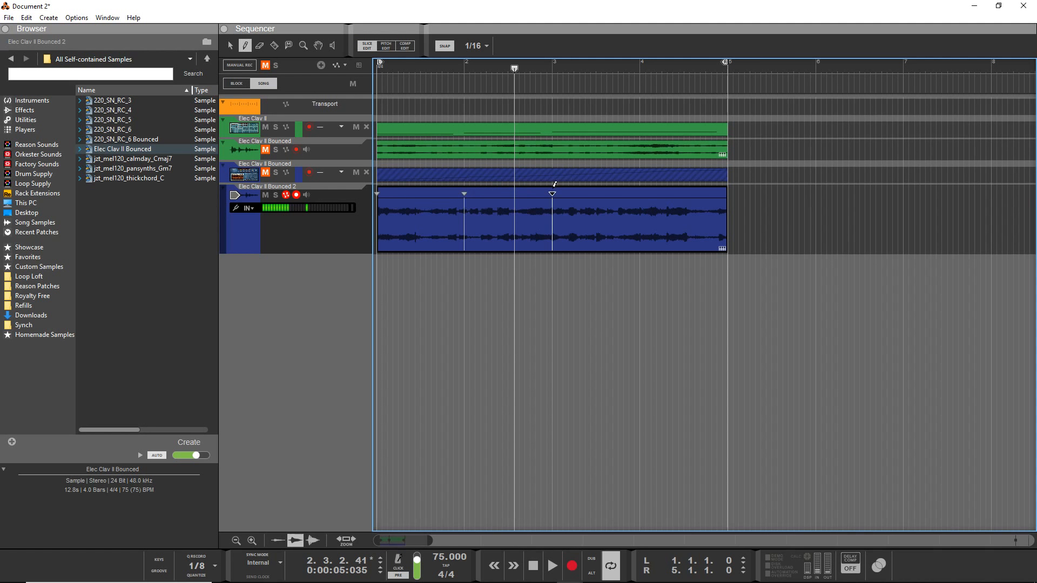
left_click(640, 193)
key("Escape")
key("q")
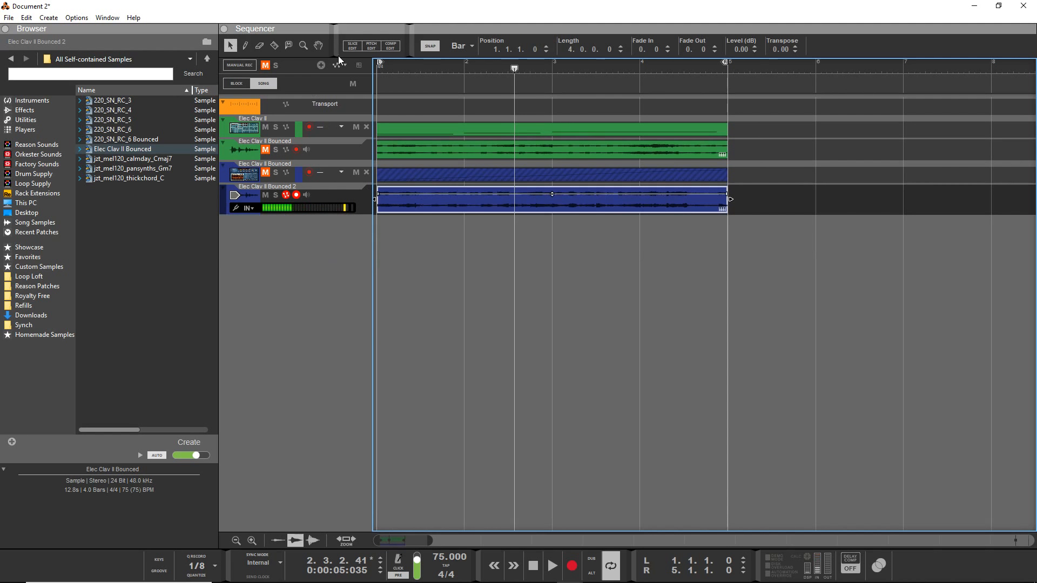
- Reopen the clip in Slice Edit and bounce it with its bar-length slices as a new loop in the song's samples
left_click(346, 49)
right_click(420, 221)
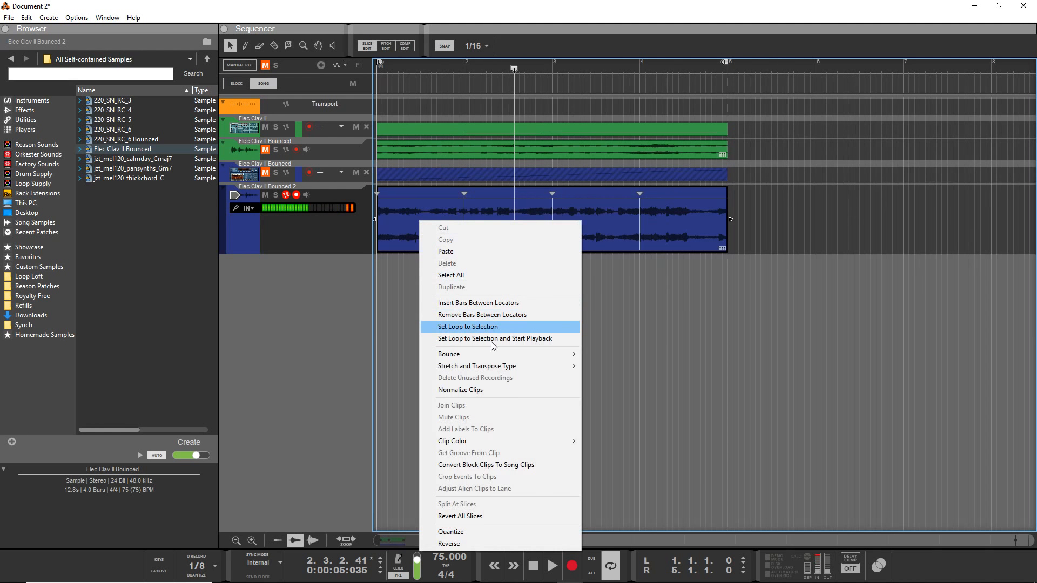
mouse_move(555, 354)
left_click(658, 403)
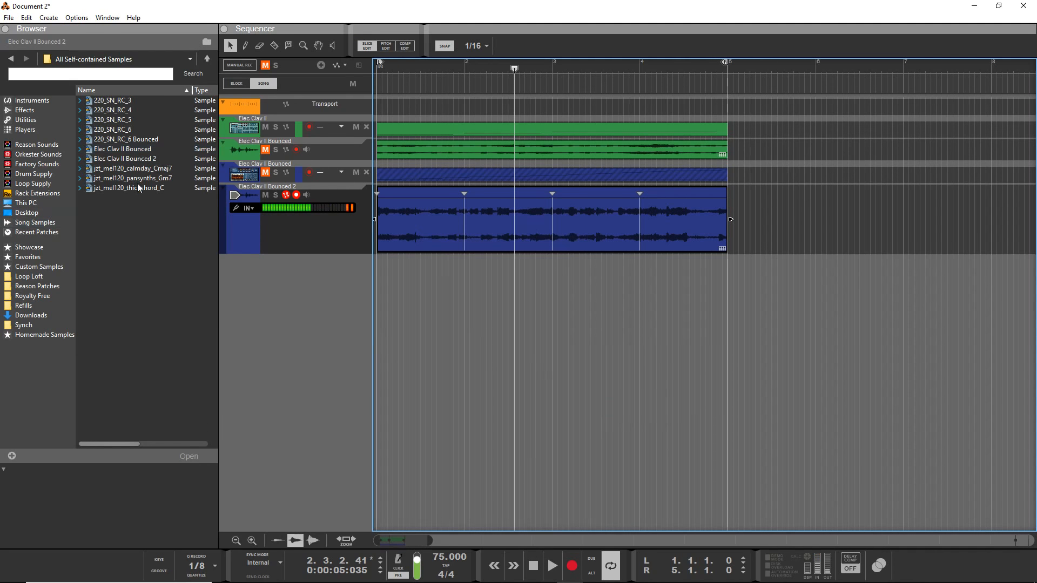
- Load the Elec Clav II Bounced 2 sample into a new Dr. OctoRex and unfold its programmer in the rack
left_click(89, 161)
double_click(90, 161)
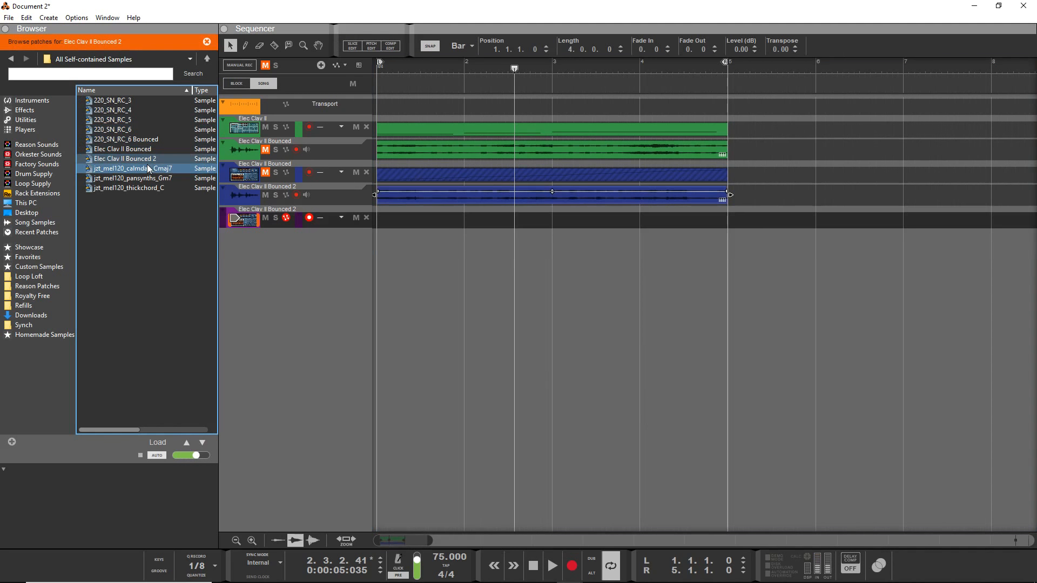
key("F5")
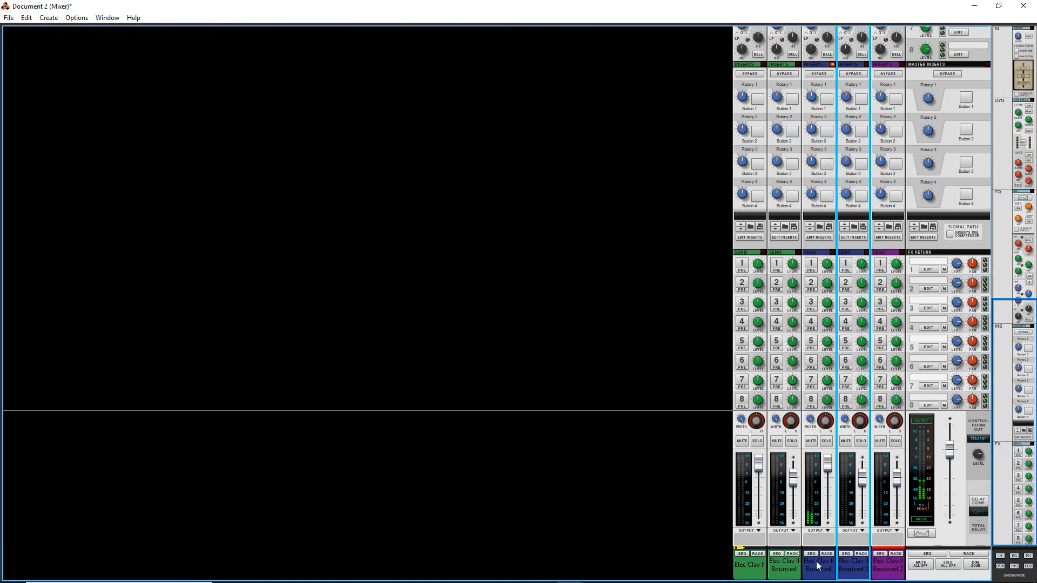
left_click(829, 554)
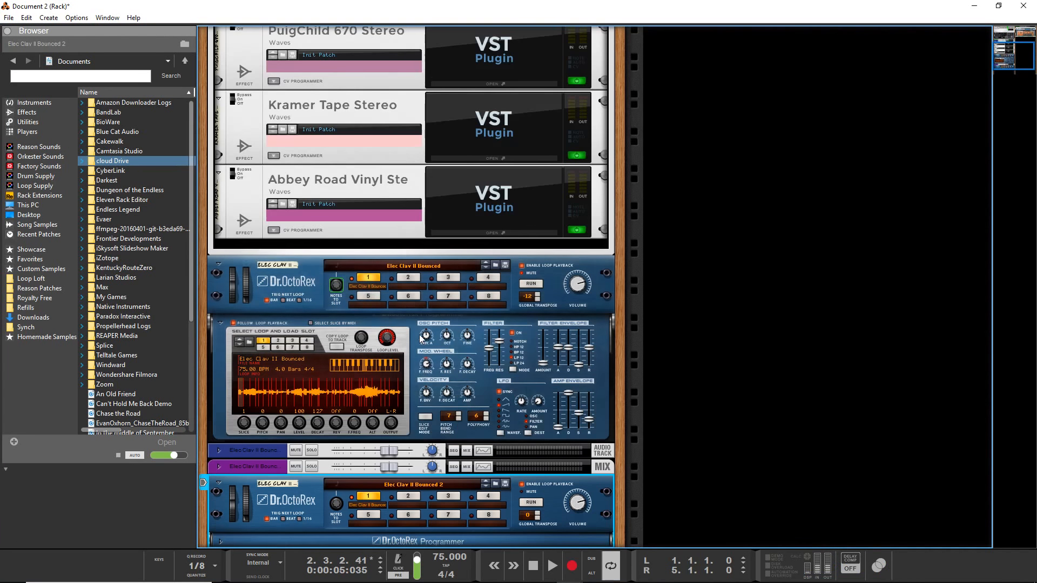
scroll(326, 350, "down", 2)
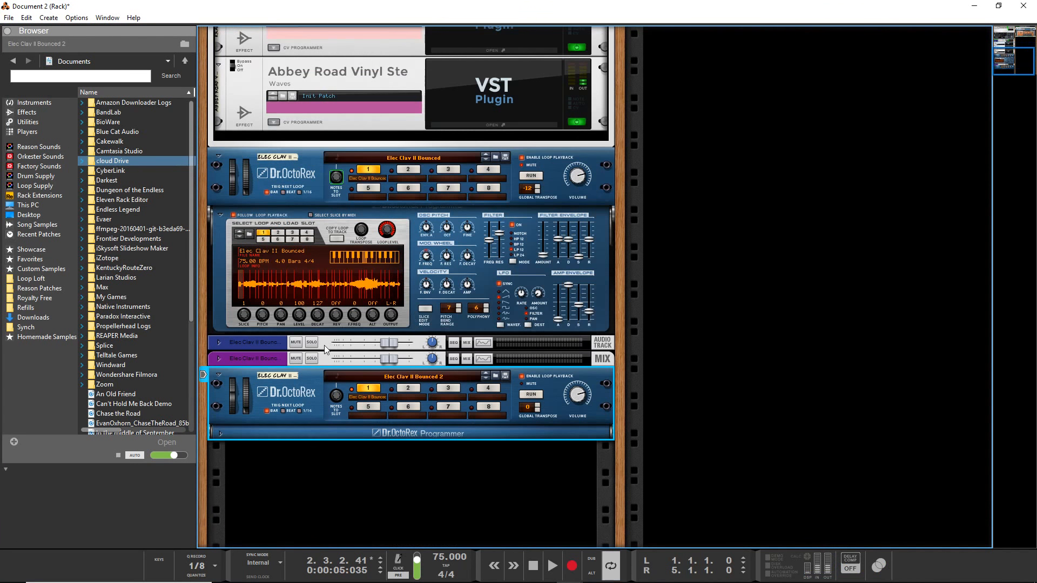
left_click(220, 433)
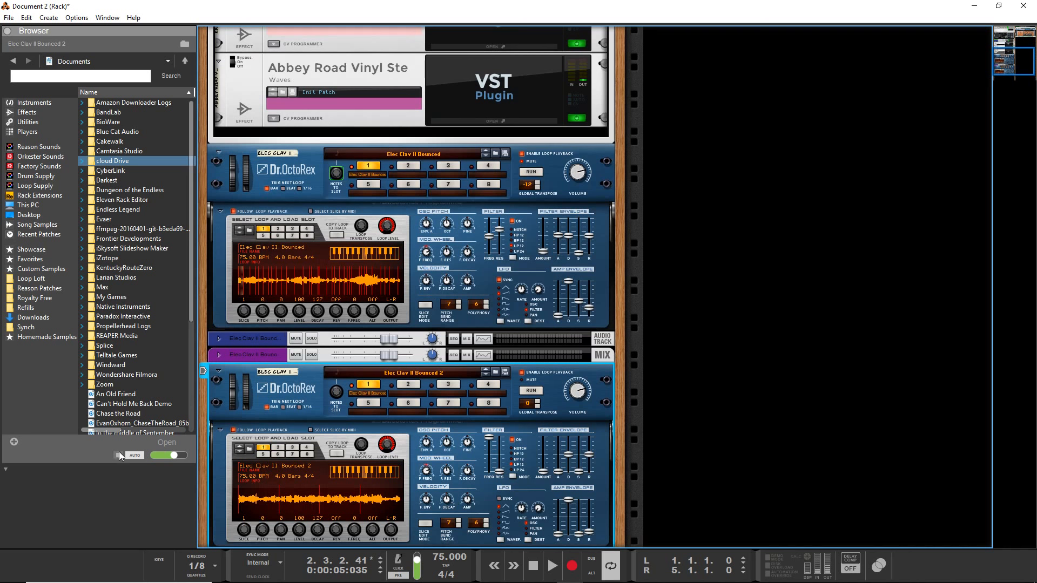
scroll(524, 293, "down", 3)
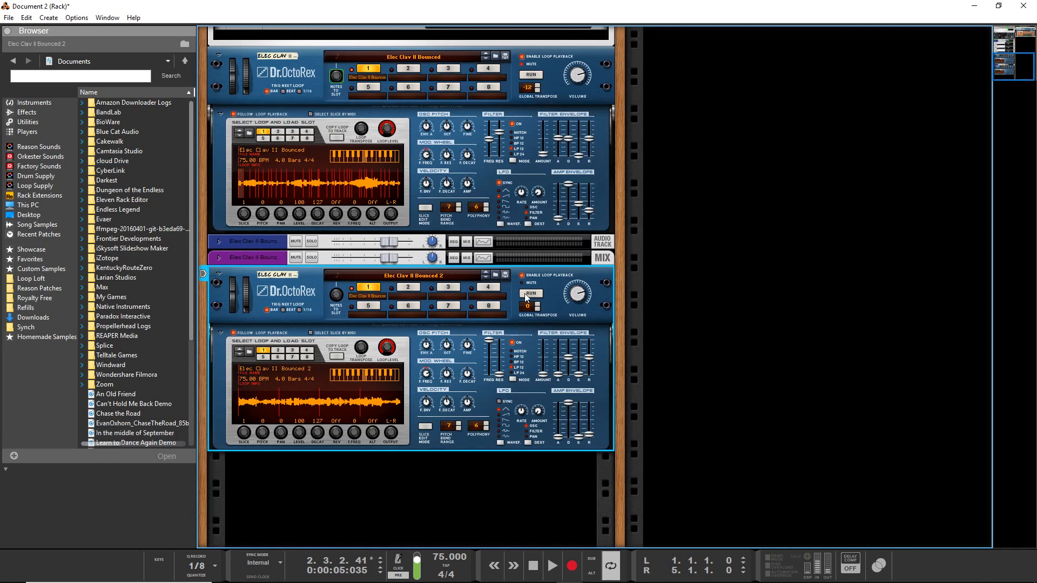
- Run the new Dr. OctoRex loop with the Elec Clav II Bounced mix channel muted, and raise the new loop's mix channel level
left_click(525, 294)
scroll(331, 210, "up", 4)
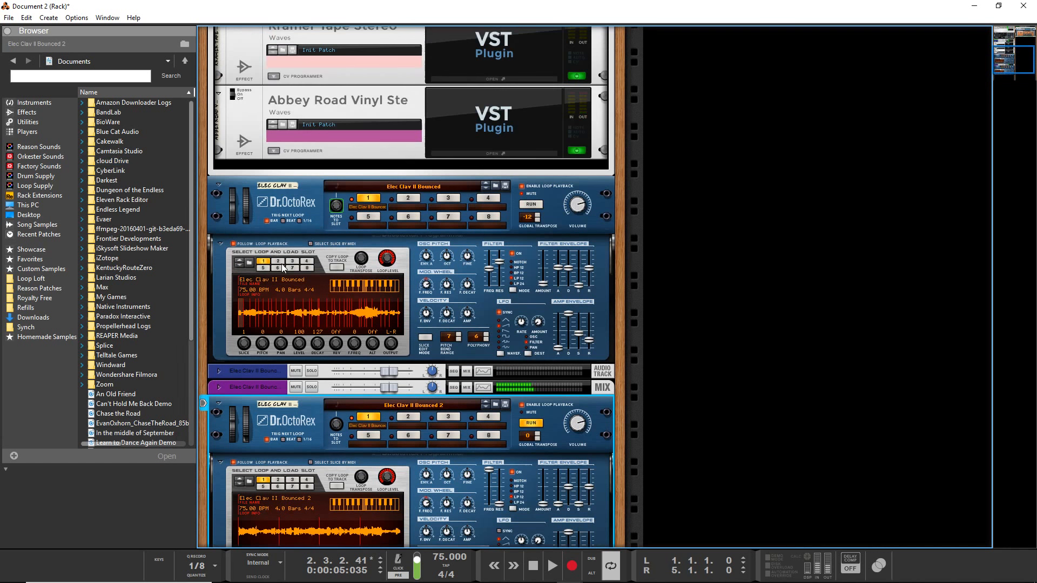
scroll(282, 264, "up", 6)
left_click(297, 98)
scroll(377, 363, "down", 7)
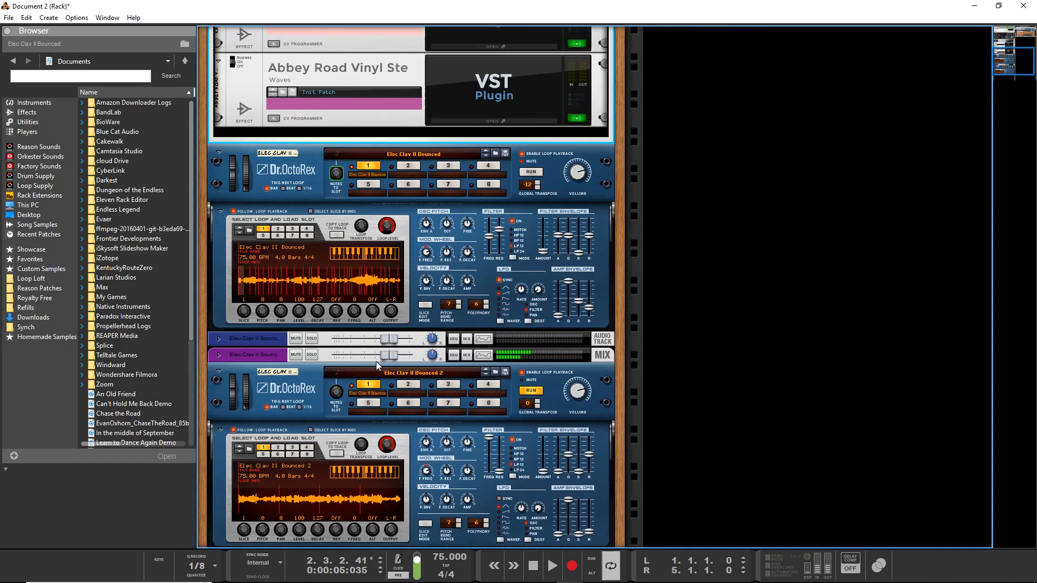
scroll(376, 362, "down", 3)
left_click_drag(393, 247, 406, 252)
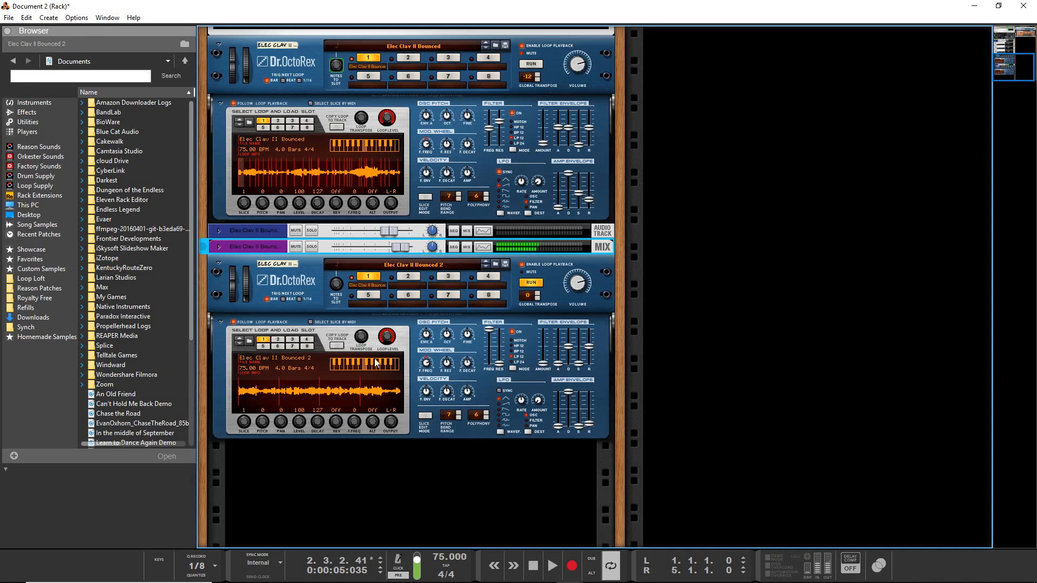
- Set the new Dr. OctoRex's global transpose to 12, restart its loop playback, and check its rear cabling
left_click(531, 282)
left_click_drag(529, 301, 528, 246)
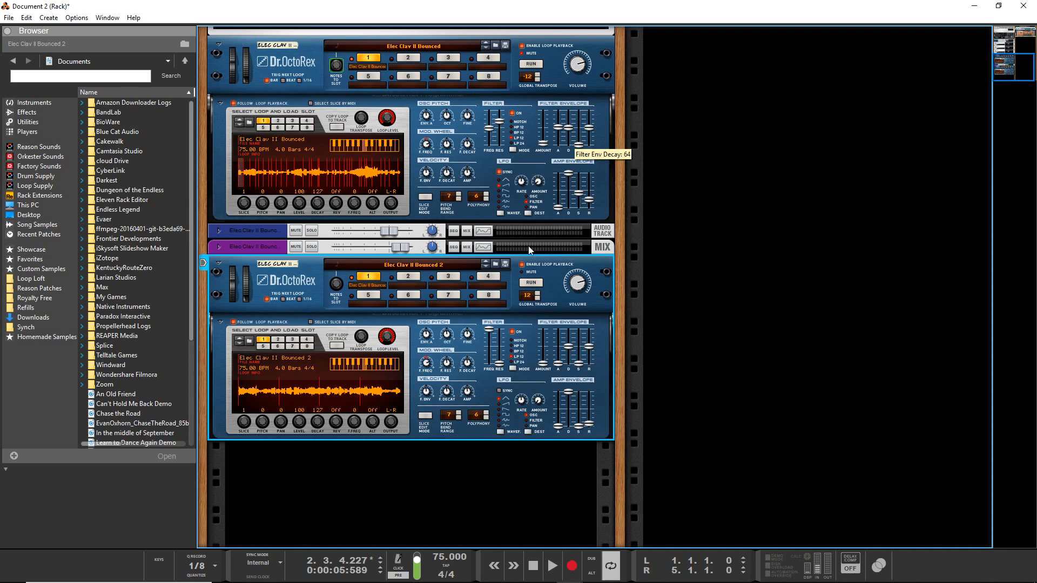
left_click(537, 282)
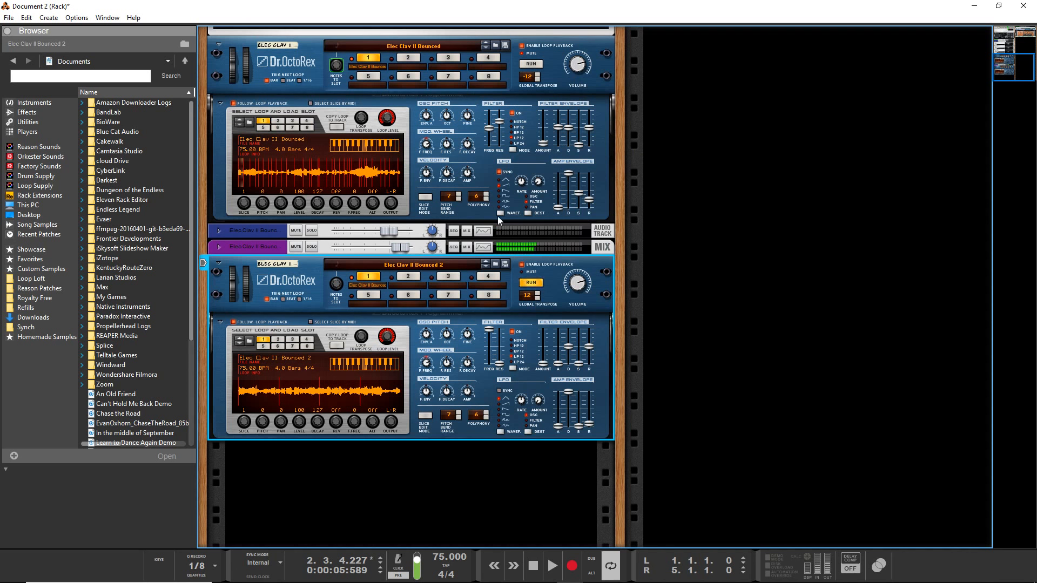
key("Tab")
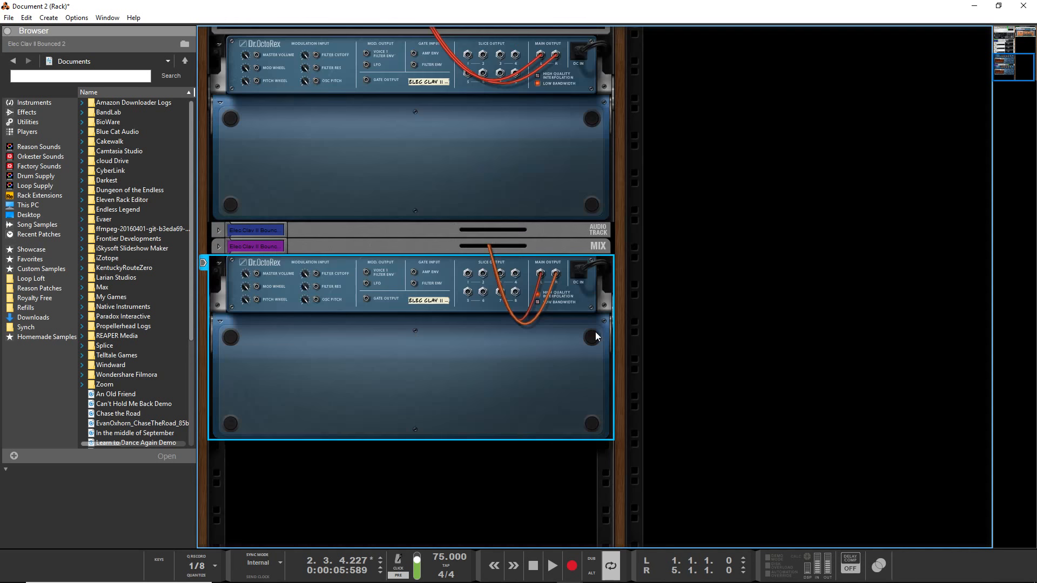
key("Tab")
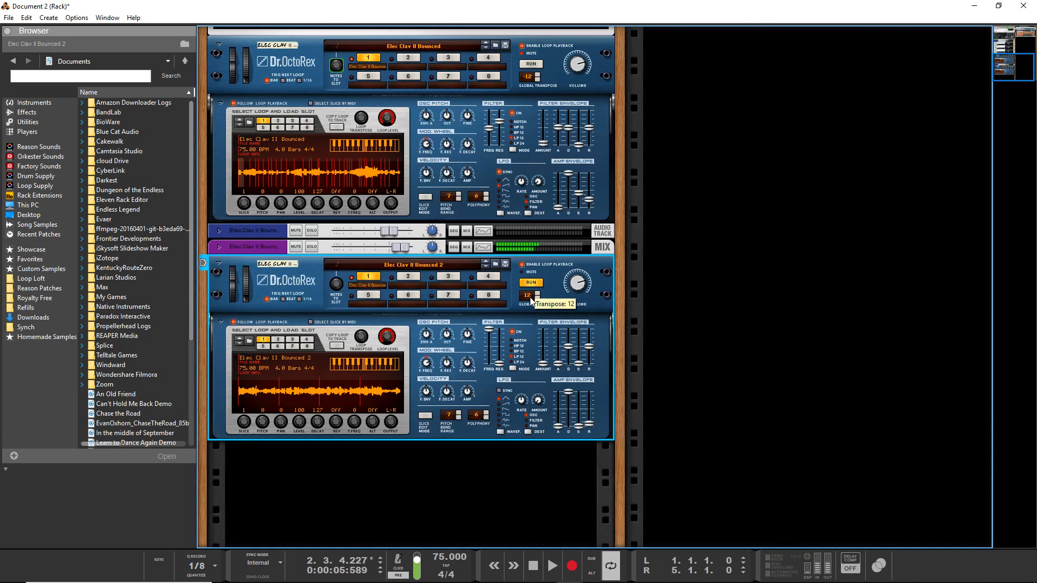
- Set the second Dr. OctoRex's global transpose to -12 and reverse slices 2 through 5 of its loop
left_click(330, 369)
left_click_drag(526, 299, 526, 346)
left_click(257, 393)
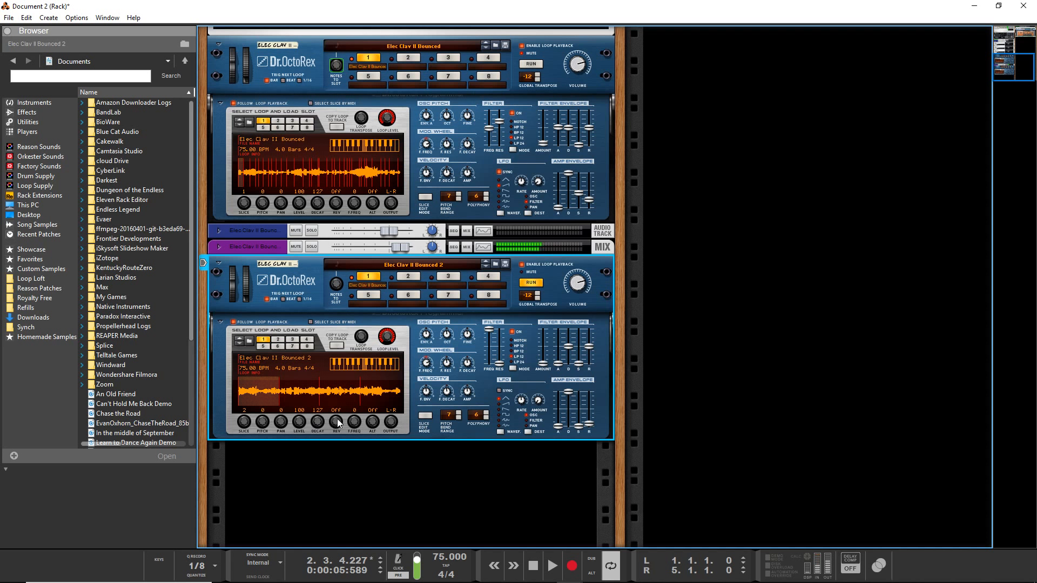
left_click(307, 385)
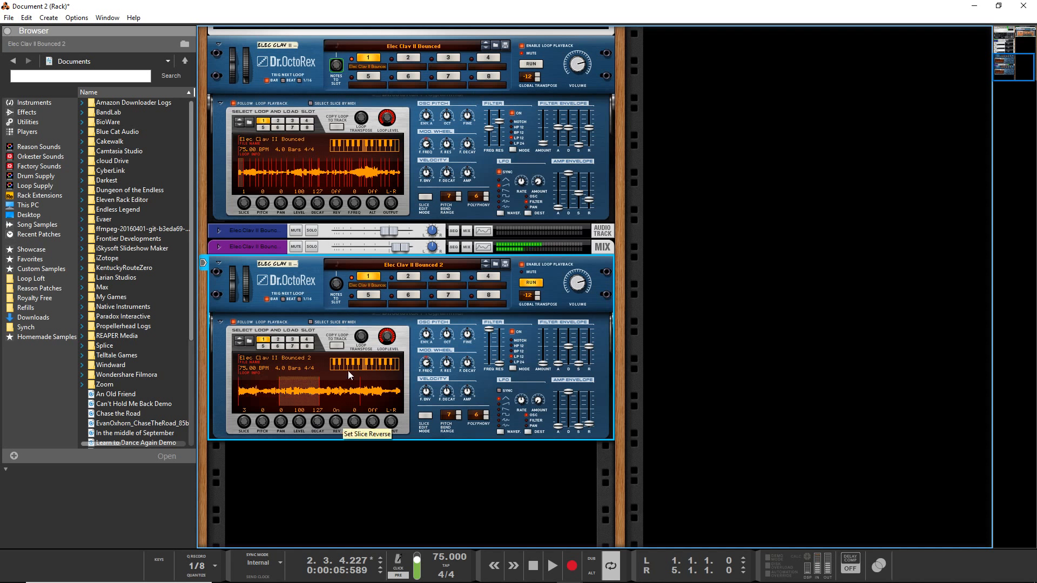
left_click(343, 390)
left_click_drag(339, 419, 352, 373)
left_click(377, 389)
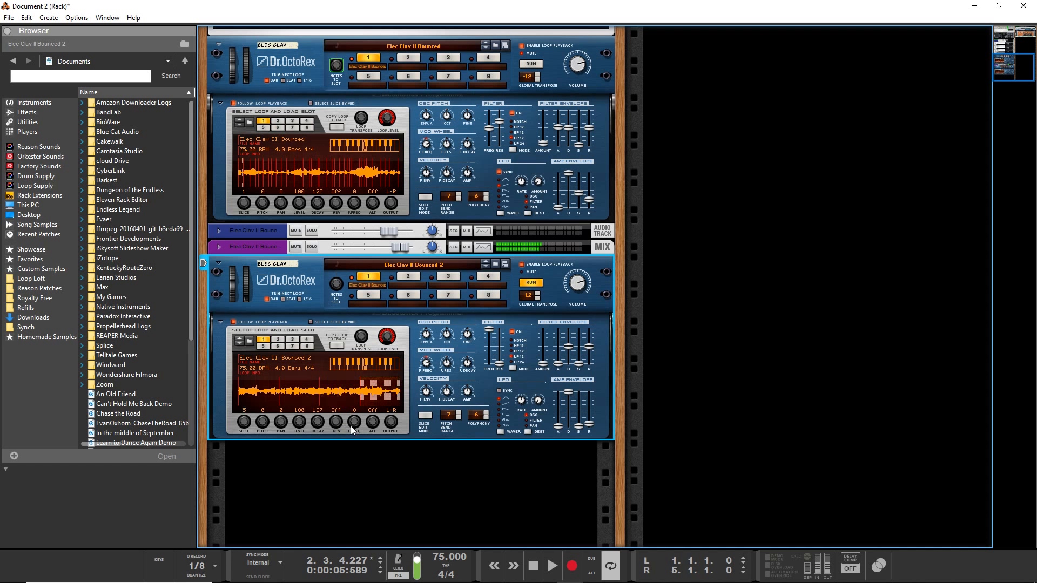
left_click_drag(338, 424, 380, 321)
- Set the second Dr. OctoRex's global transpose to 0 and turn off reverse for slices 2 through 5
left_click_drag(531, 300, 538, 273)
left_click_drag(540, 228, 541, 223)
left_click_drag(336, 421, 338, 457)
left_click(339, 395)
left_click(310, 387)
left_click(253, 400)
left_click_drag(334, 420, 326, 478)
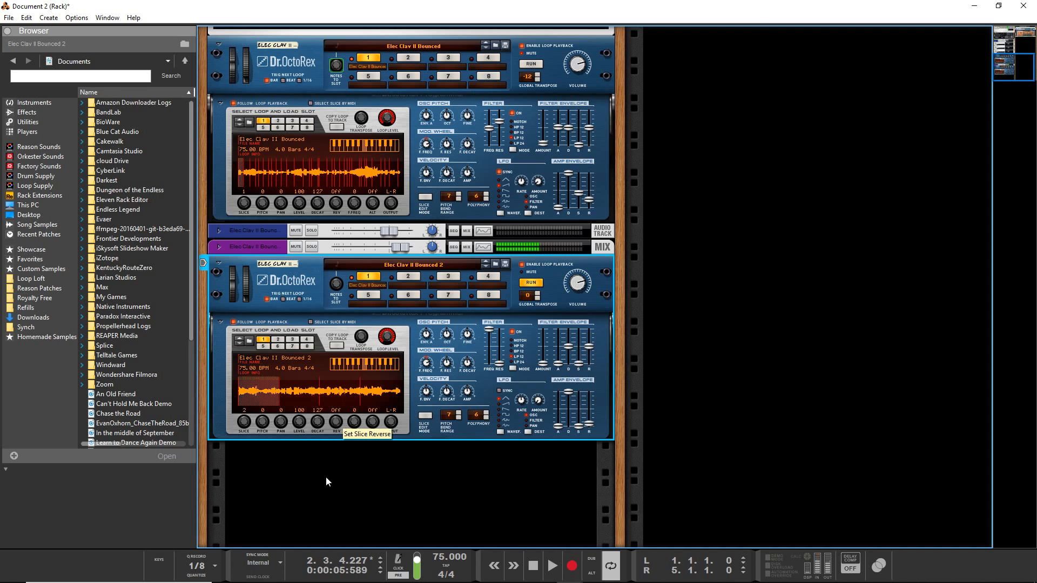
- Stop the second Dr. OctoRex's loop playback and try out other global transpose settings, returning it to 0
left_click(528, 282)
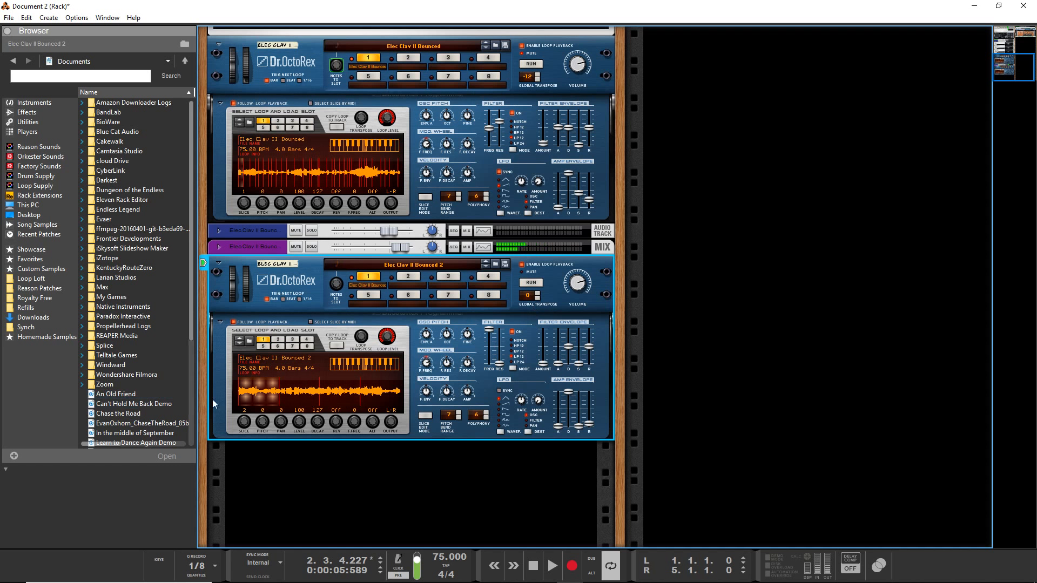
left_click(277, 398)
left_click(265, 391)
left_click_drag(527, 290, 537, 311)
left_click_drag(527, 296, 503, 496)
left_click_drag(527, 296, 538, 279)
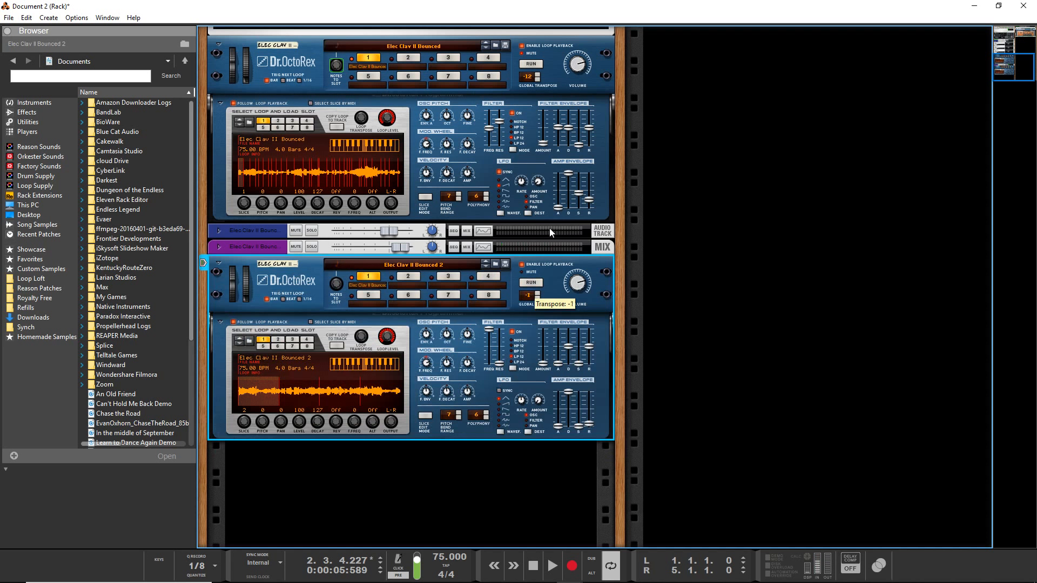
left_click_drag(549, 228, 550, 224)
- Raise the level of the mix channel directly above the second Dr. OctoRex slightly
left_click(404, 250)
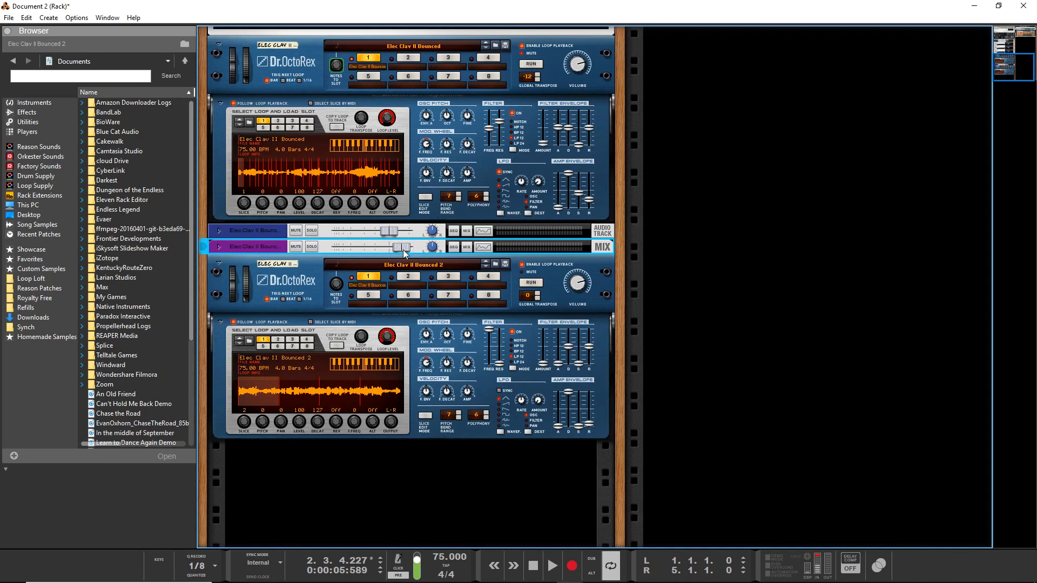
left_click_drag(576, 295, 579, 287)
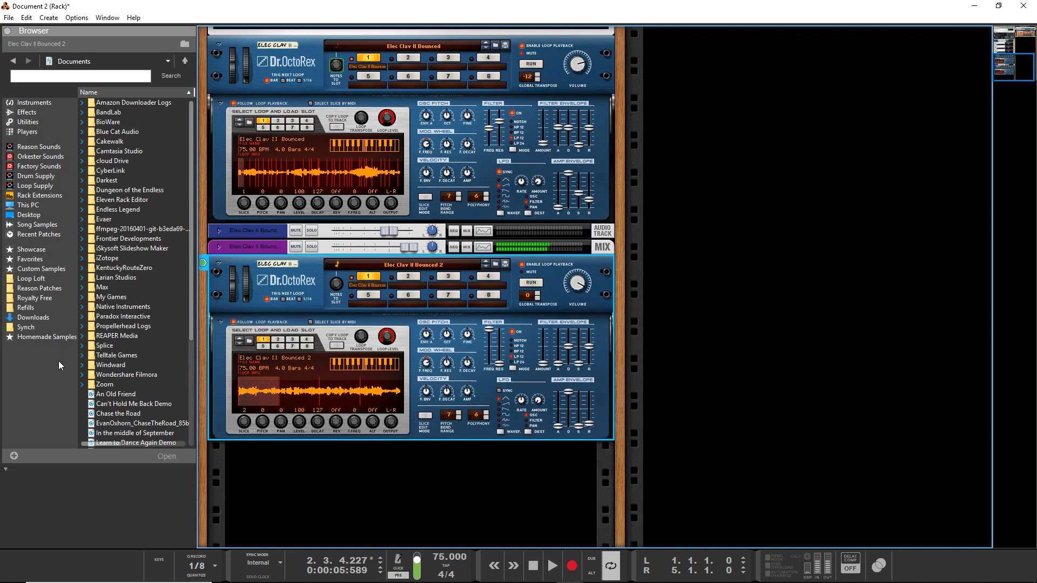
- Add the Euclidean Rhythms player to the second Dr. OctoRex
left_click(89, 358)
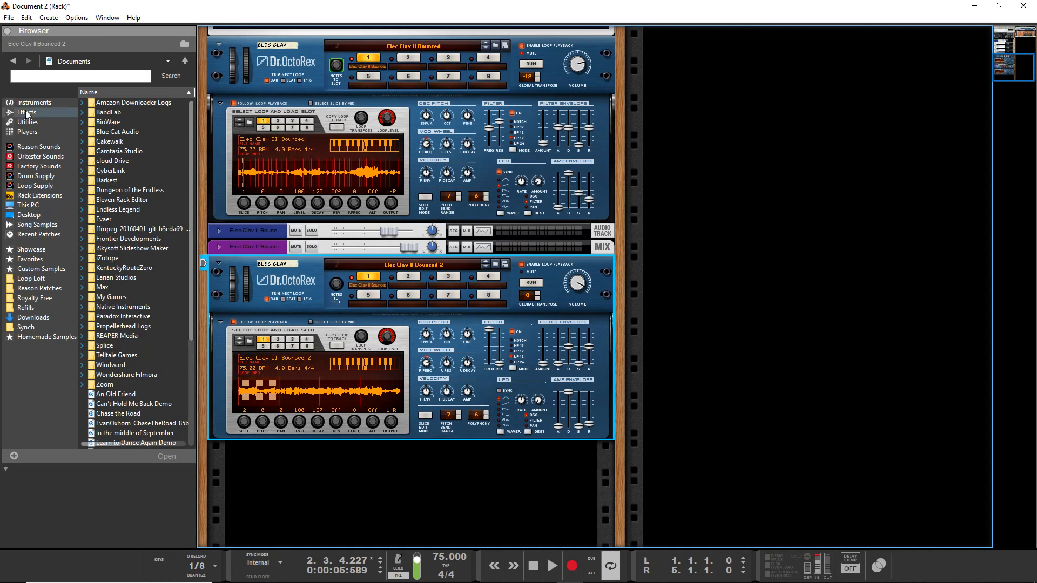
left_click(25, 131)
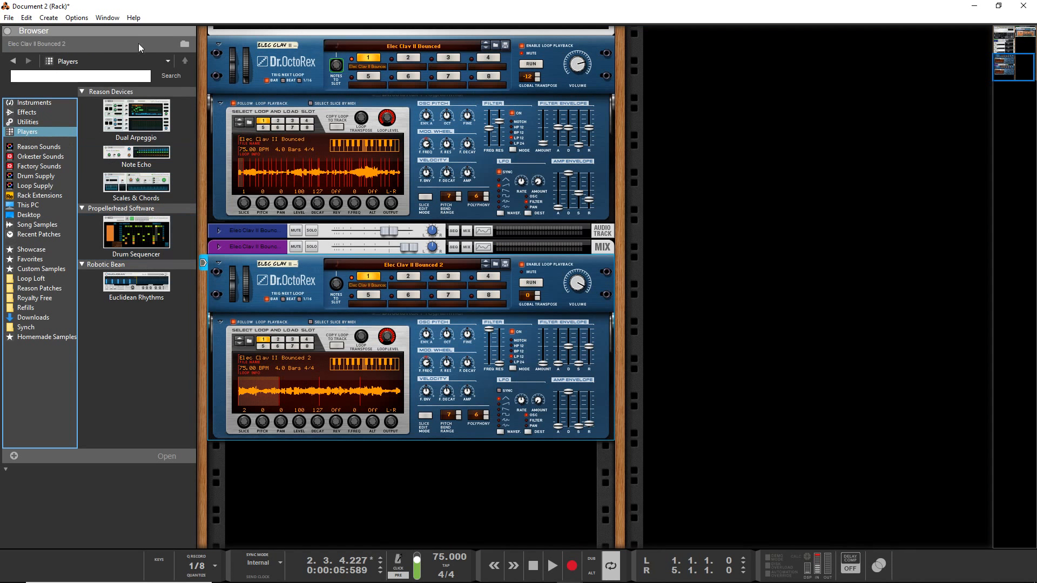
left_click_drag(136, 282, 431, 295)
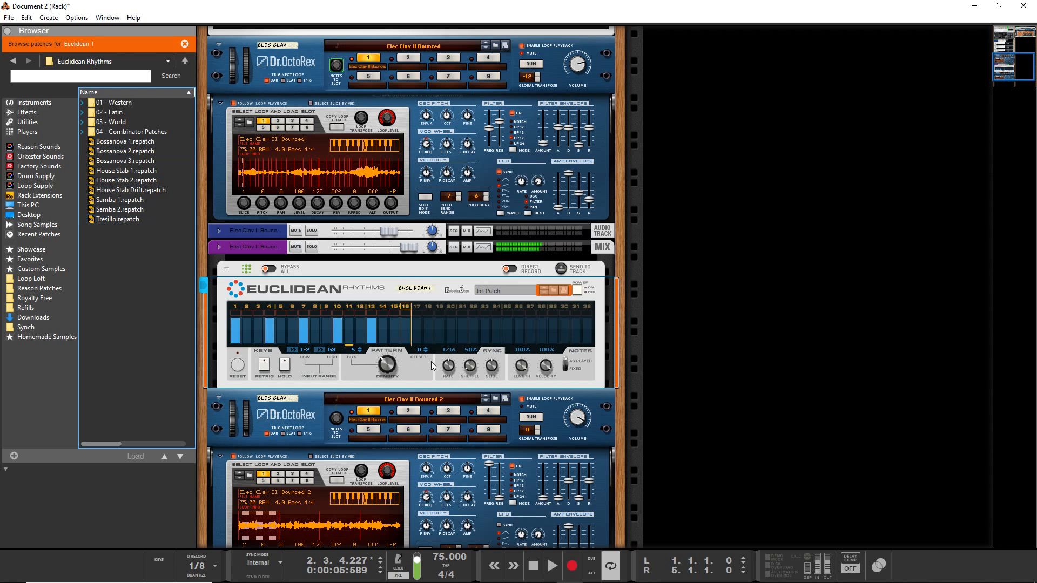
- Set the Euclidean Rhythms pattern density to 49% and try different rates, settling on 1/8
left_click_drag(451, 362, 452, 357)
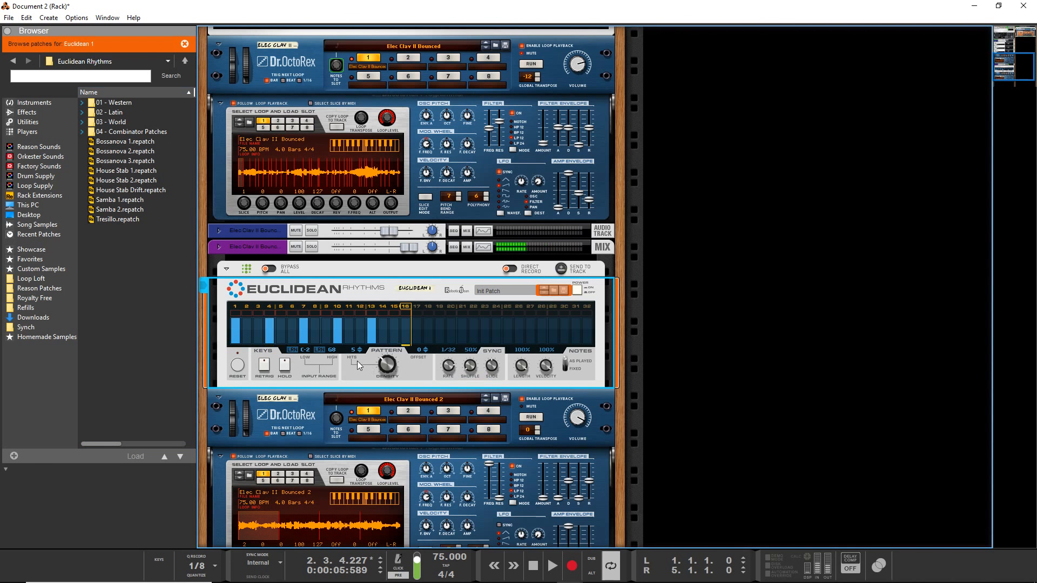
mouse_move(382, 366)
left_click_drag(382, 366, 385, 360)
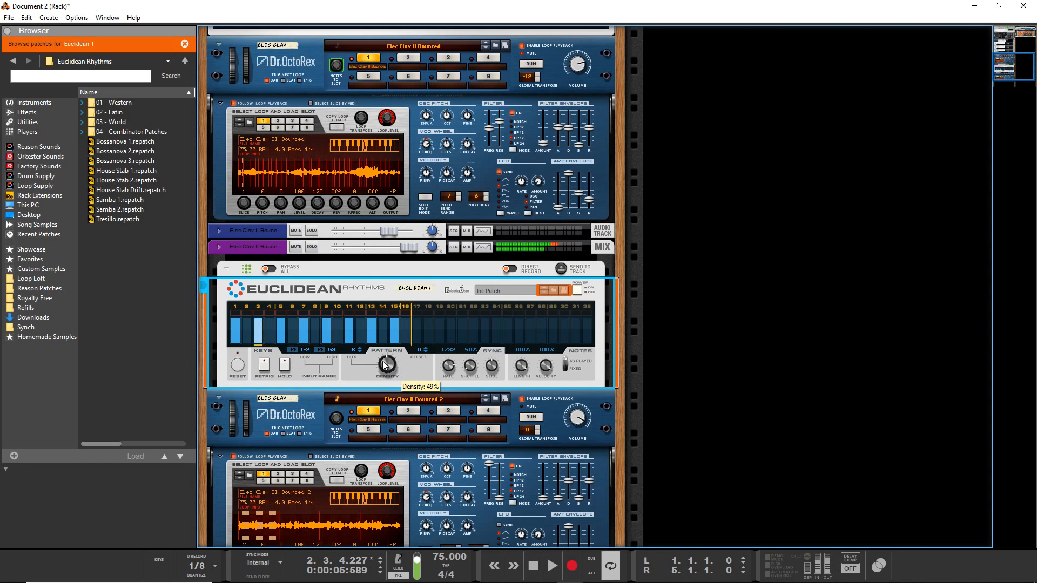
scroll(446, 381, "up", 1)
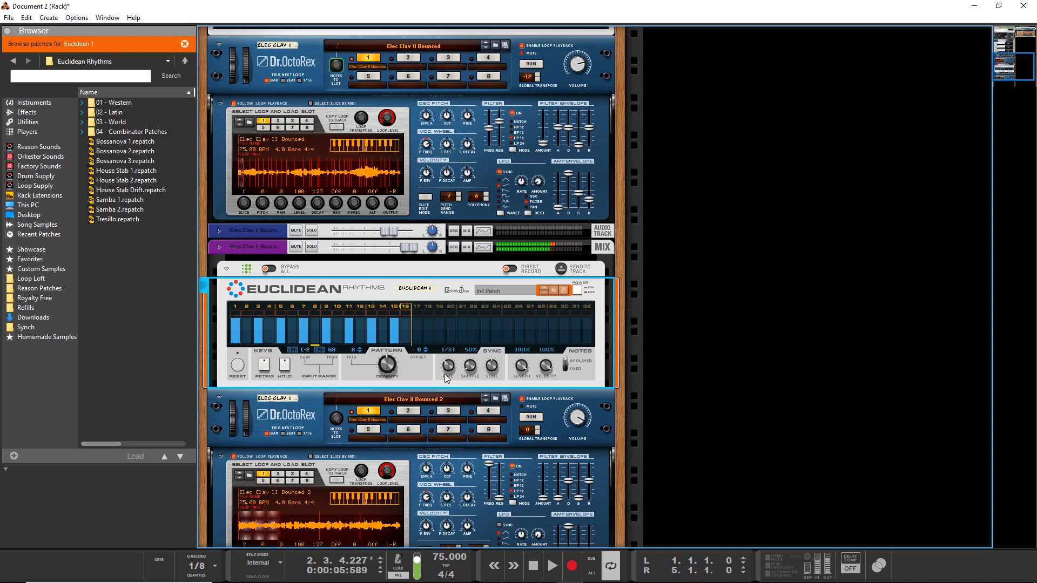
scroll(455, 367, "down", 1)
scroll(446, 379, "up", 2)
- Load the L'Amourir patch from the 01 - Western folder into Euclidean Rhythms and set its shuffle to 63%
double_click(108, 104)
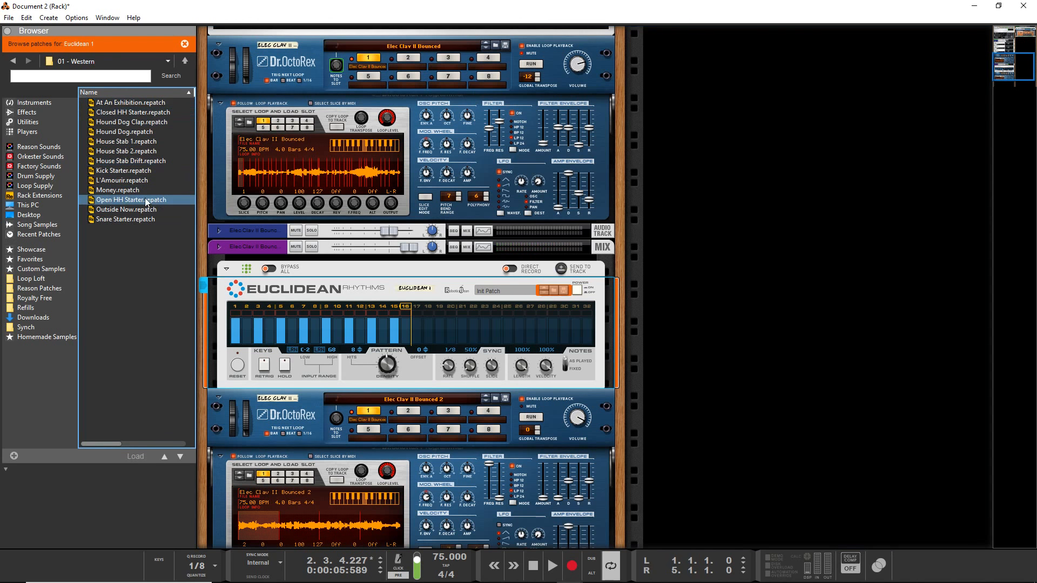
left_click_drag(122, 181, 222, 387)
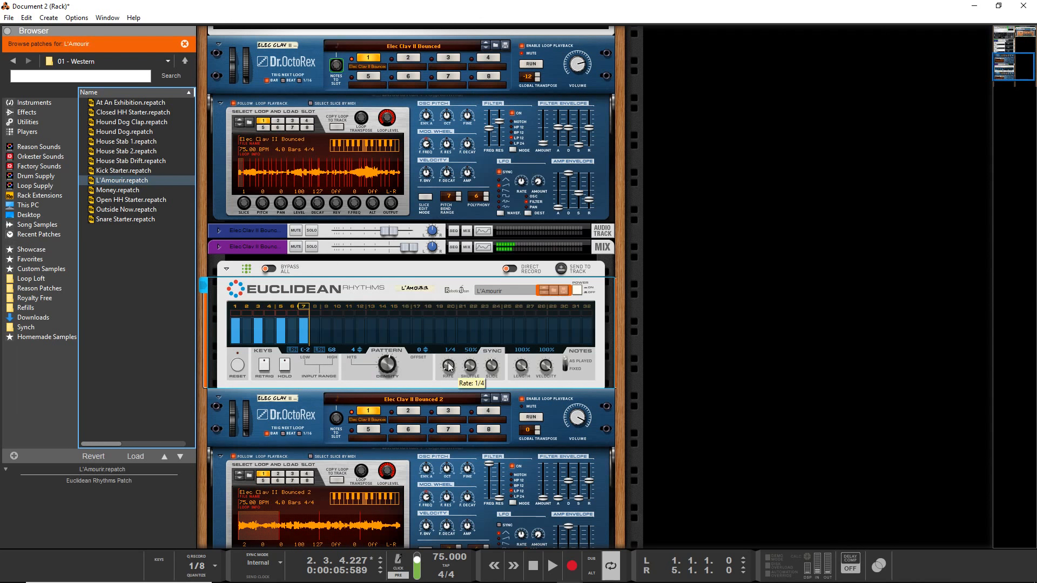
left_click_drag(469, 371, 452, 368)
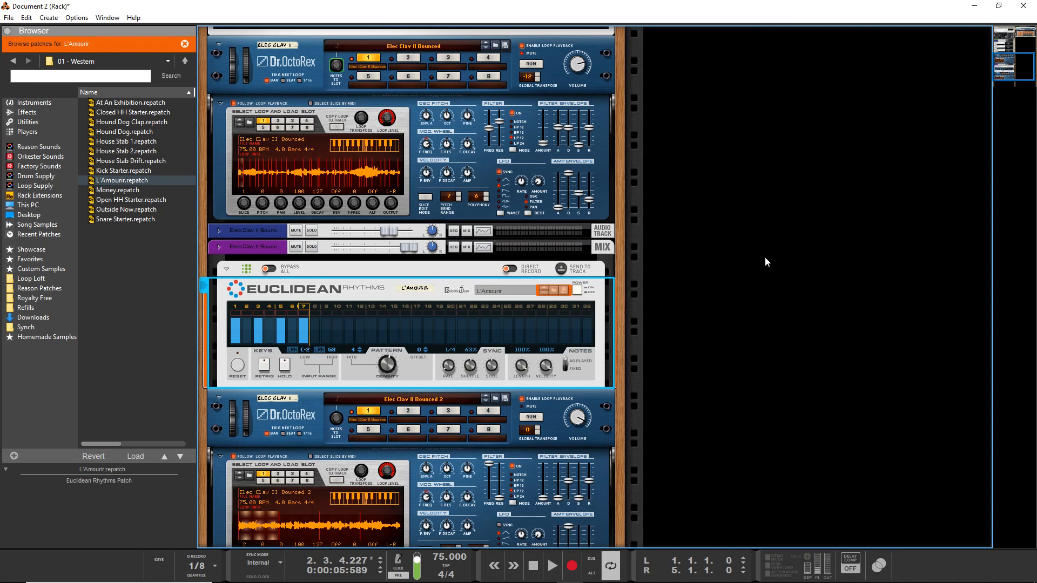
mouse_move(625, 582)
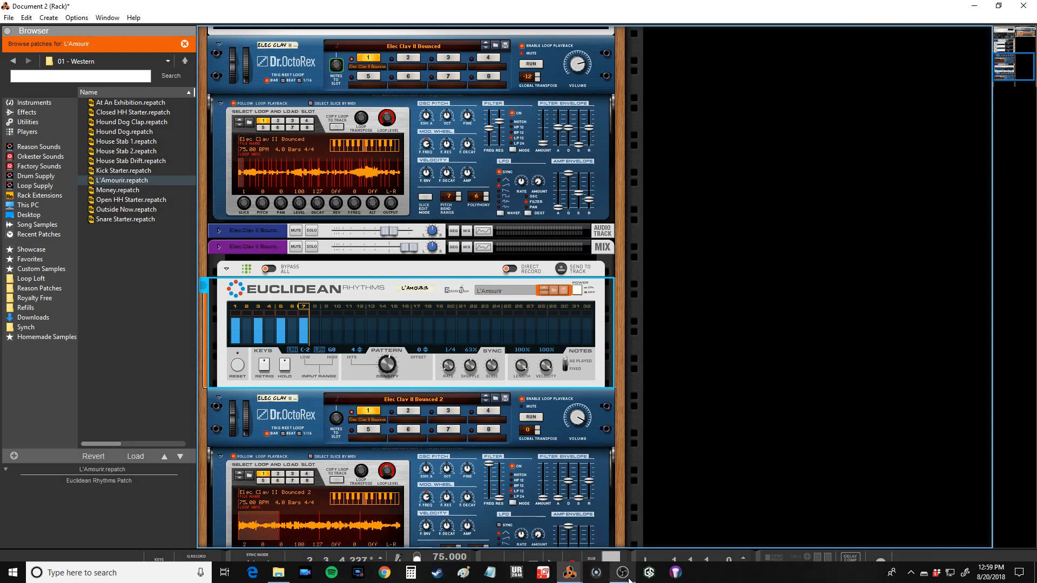